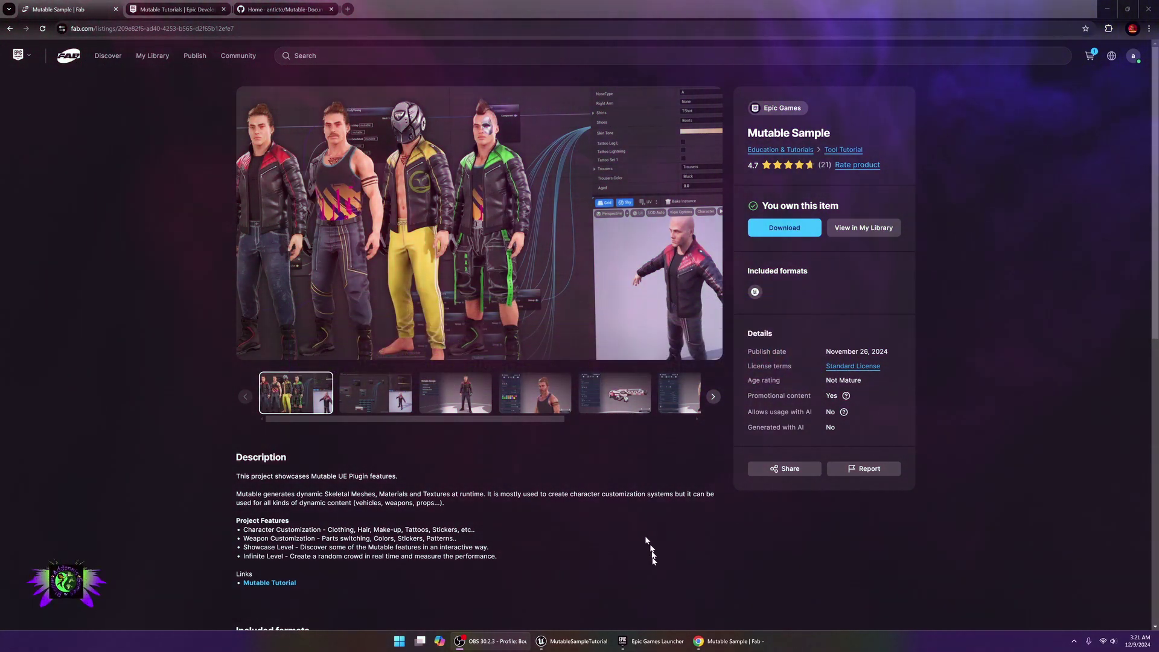
Step: Bring the MutableSampleTutorial Unreal Editor window, showing the Lobby level, to the front
click(578, 642)
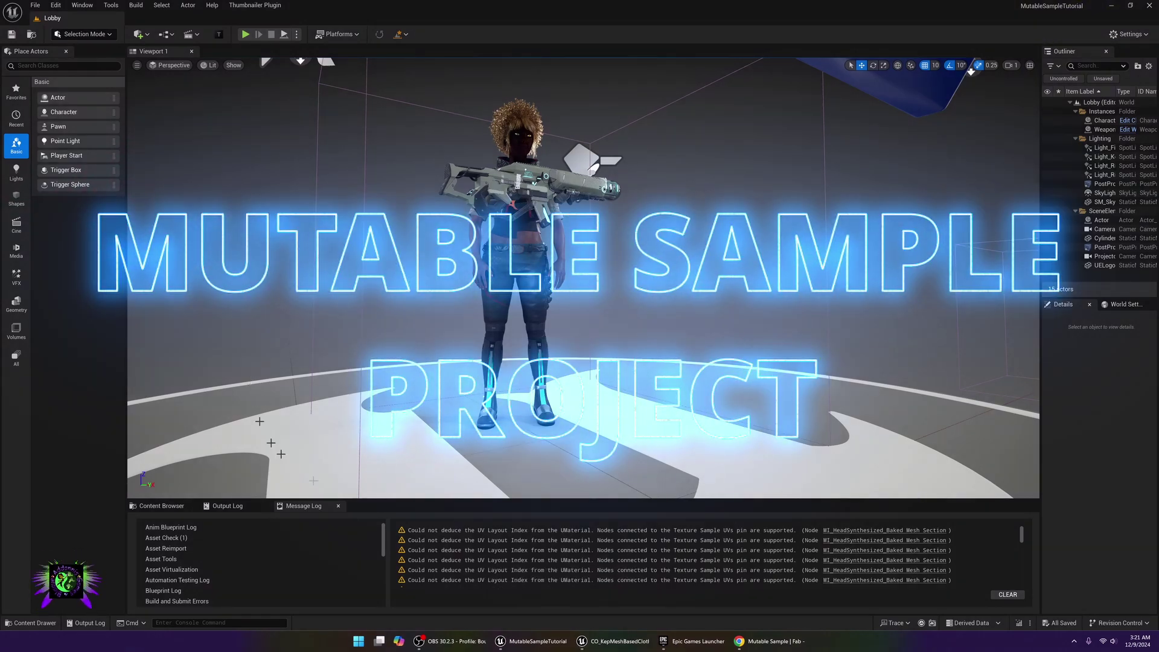
Step: Show the CO_KepMeshBasedCloth graph, browse the Content Drawer to Kepaki's BaseCharacter folder, then return to Chrome
mouse_move(610, 641)
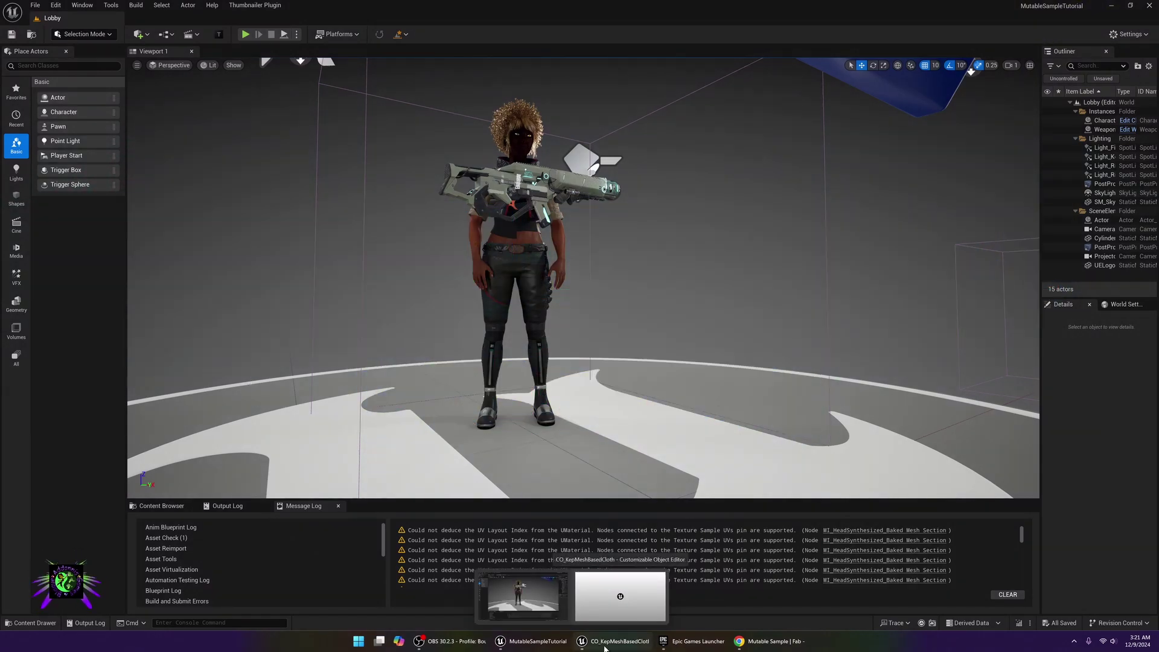
click(489, 599)
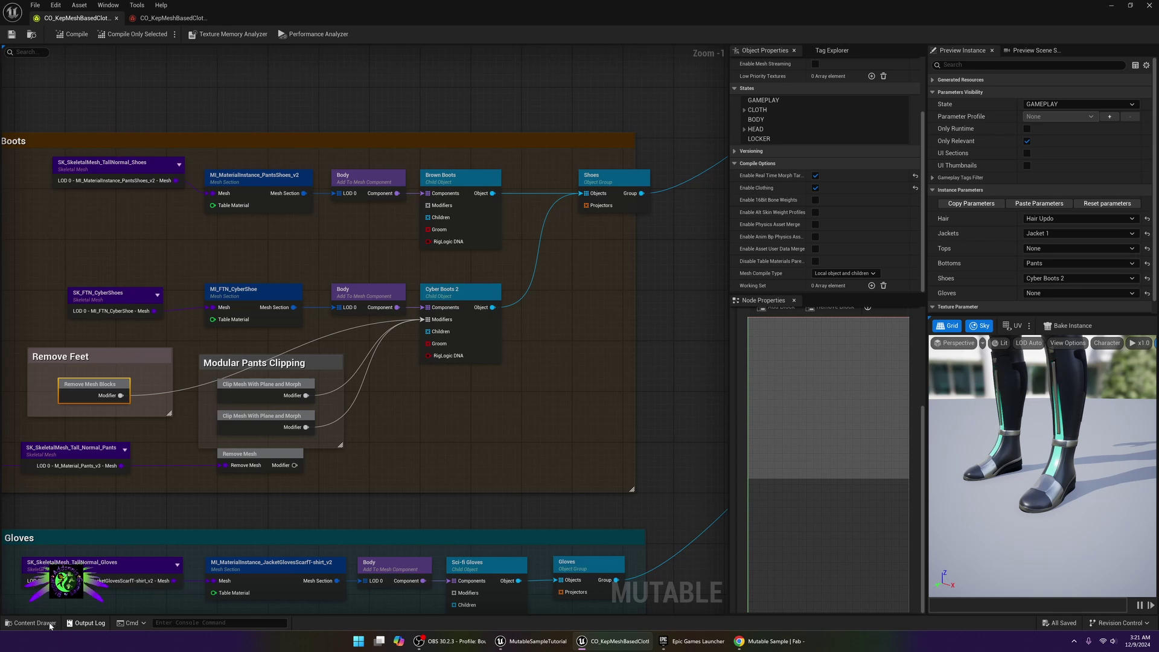
click(32, 622)
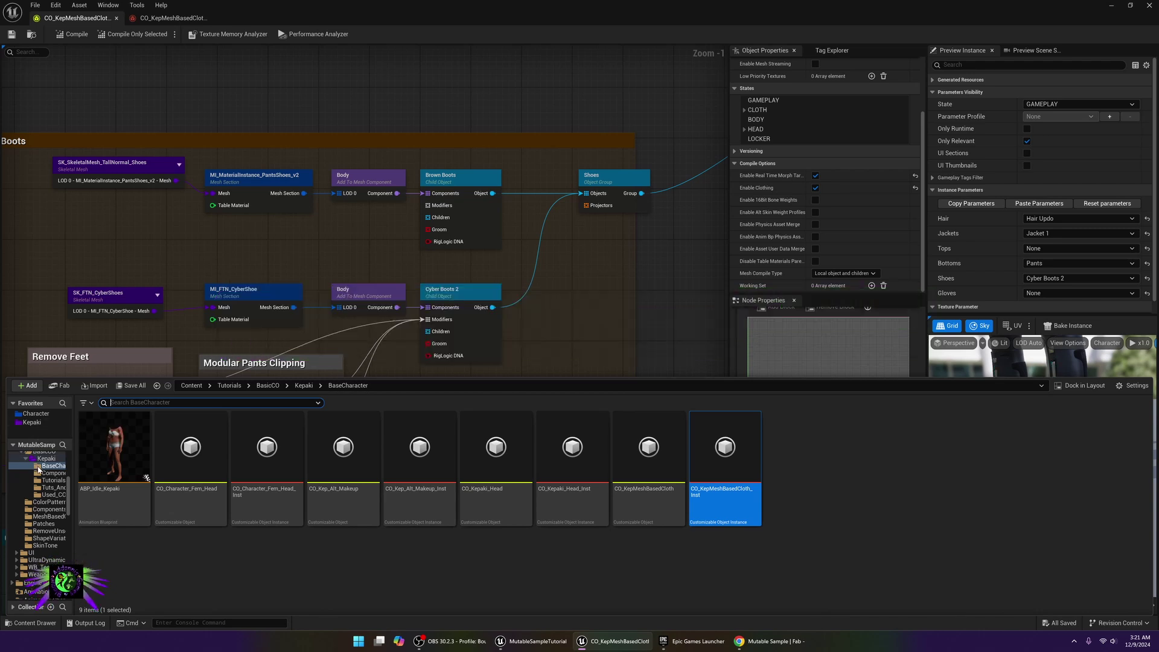
click(35, 423)
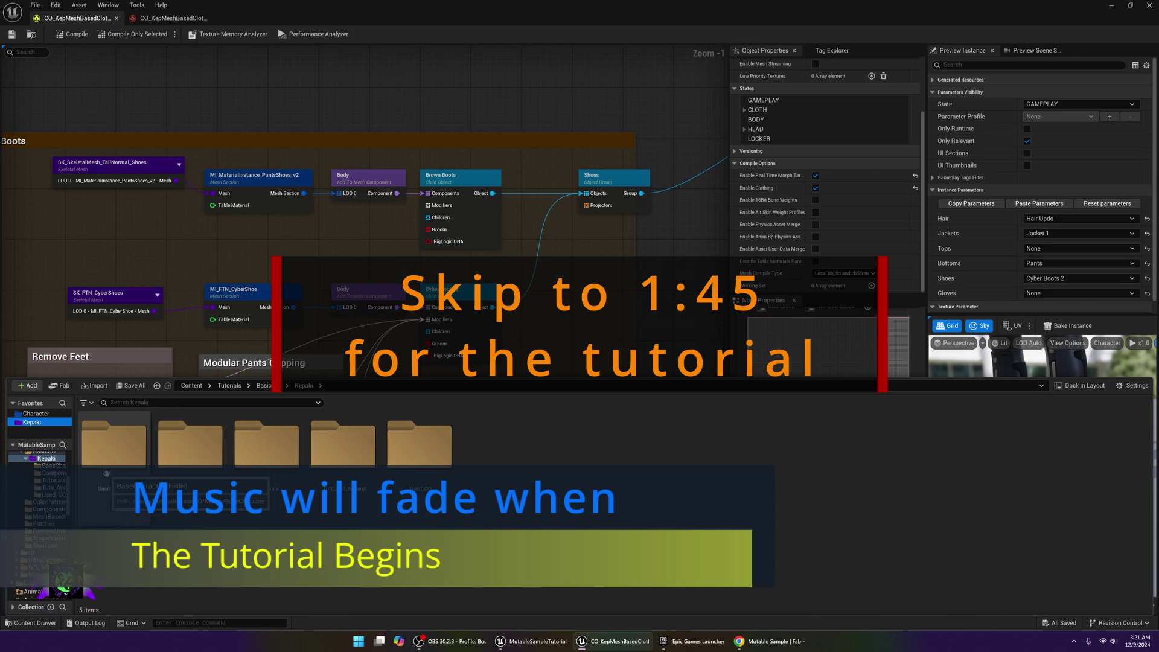
double_click(105, 454)
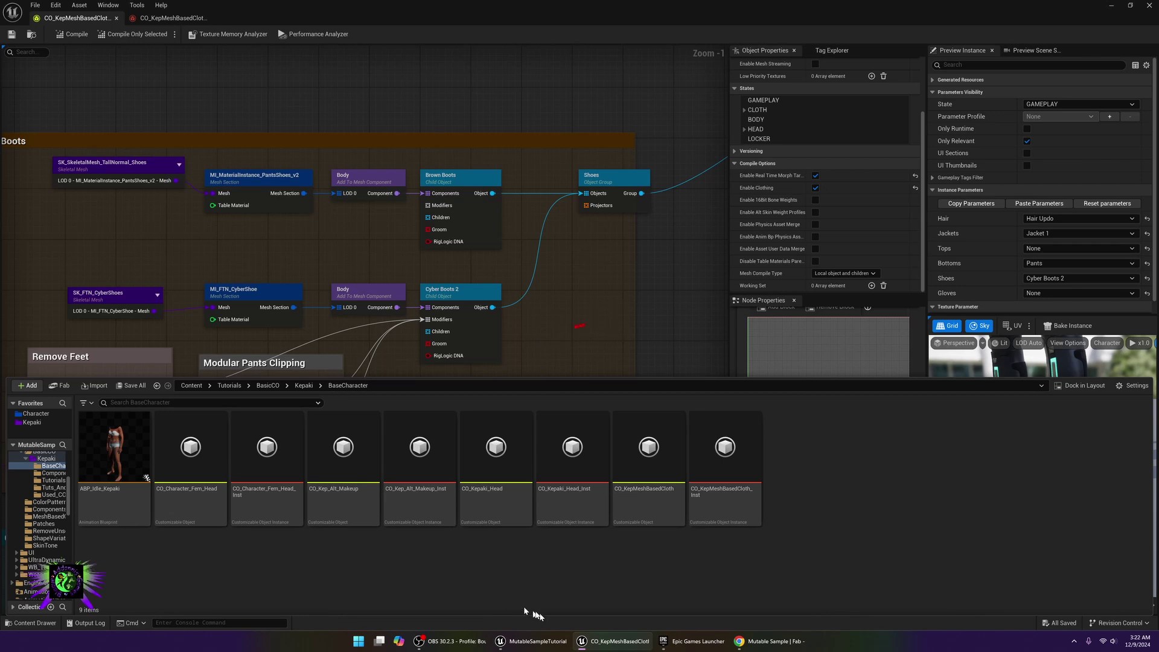
mouse_move(549, 641)
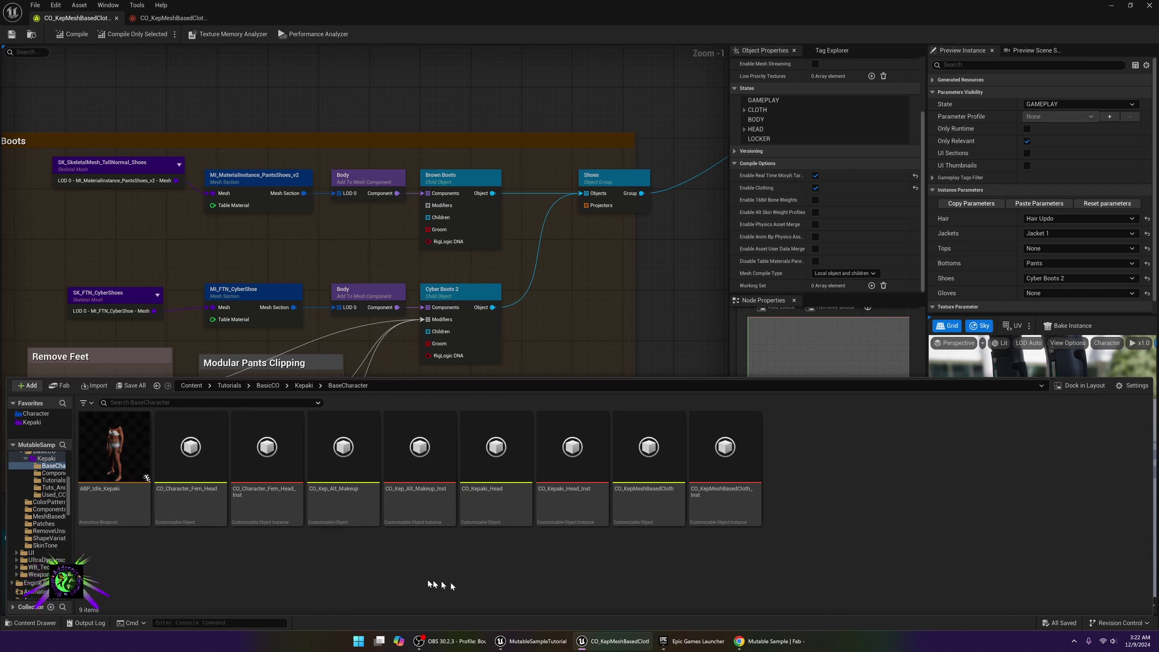
click(755, 644)
Step: Scroll the Mutable Tutorials page down to its Tutorials list, then move to the GitHub wiki
click(175, 12)
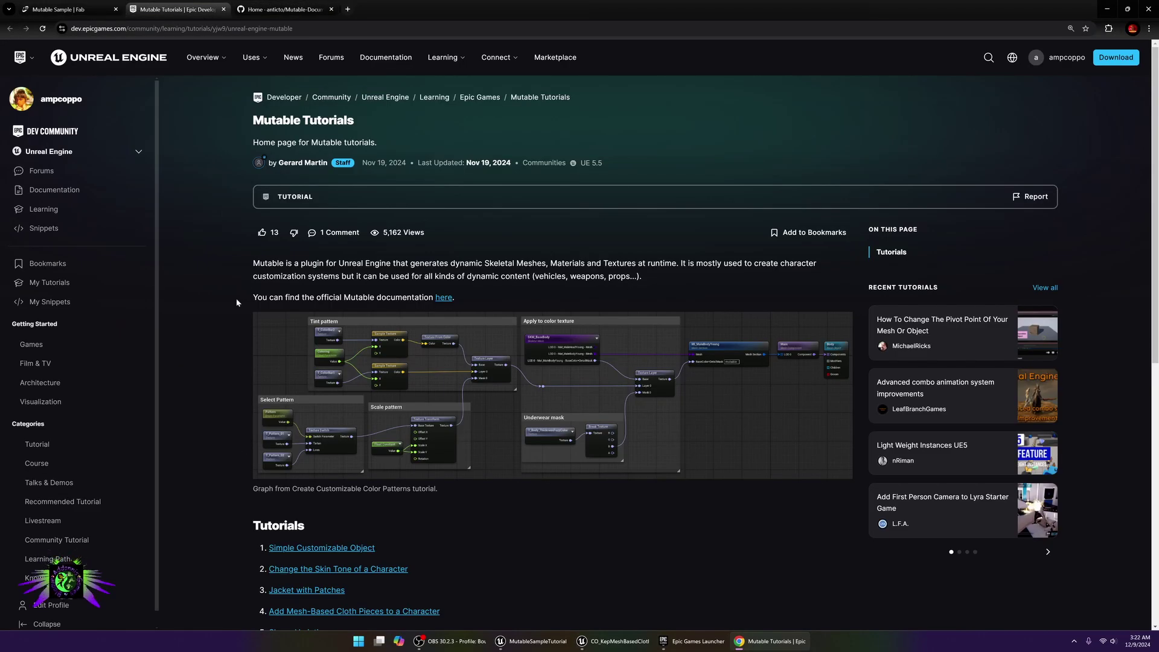
scroll(237, 299, down, 2)
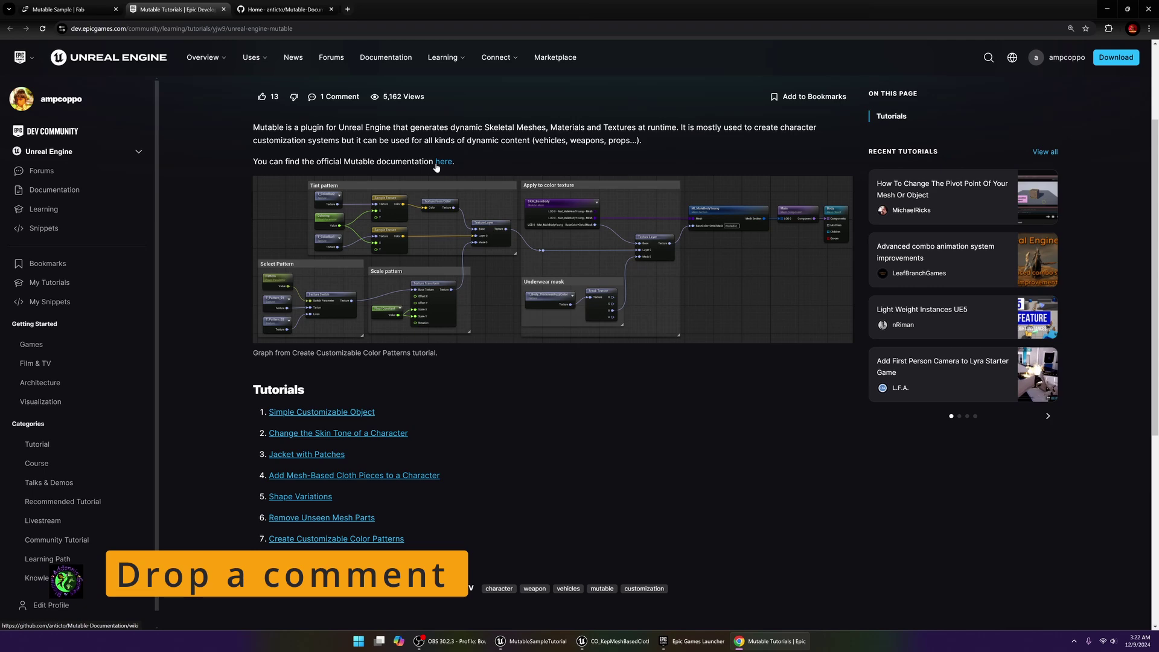
click(284, 9)
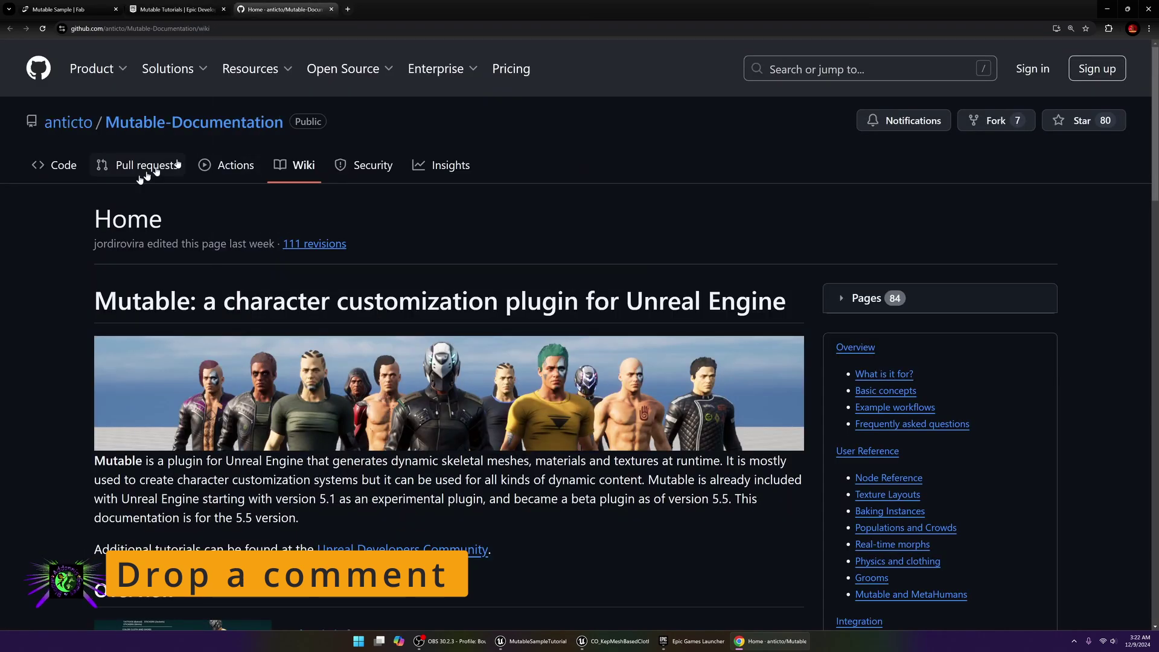
Step: Scroll through the Mutable-Documentation wiki Home page, then return to the CO_KepMeshBasedCloth editor
scroll(50, 270, down, 3)
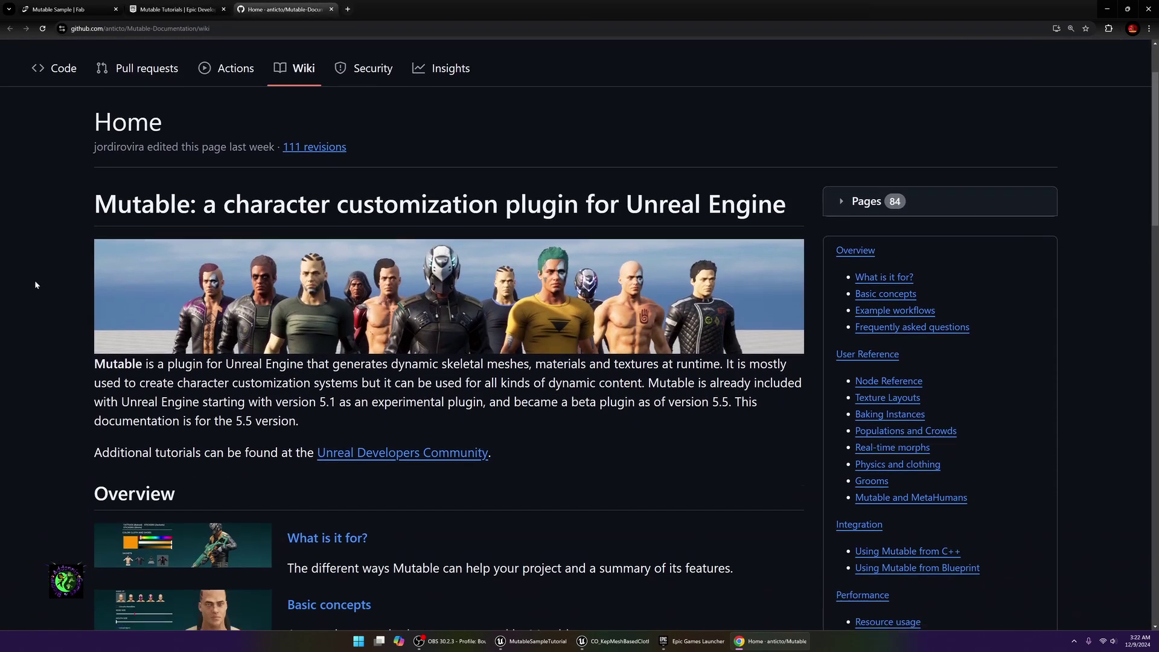
scroll(104, 273, up, 3)
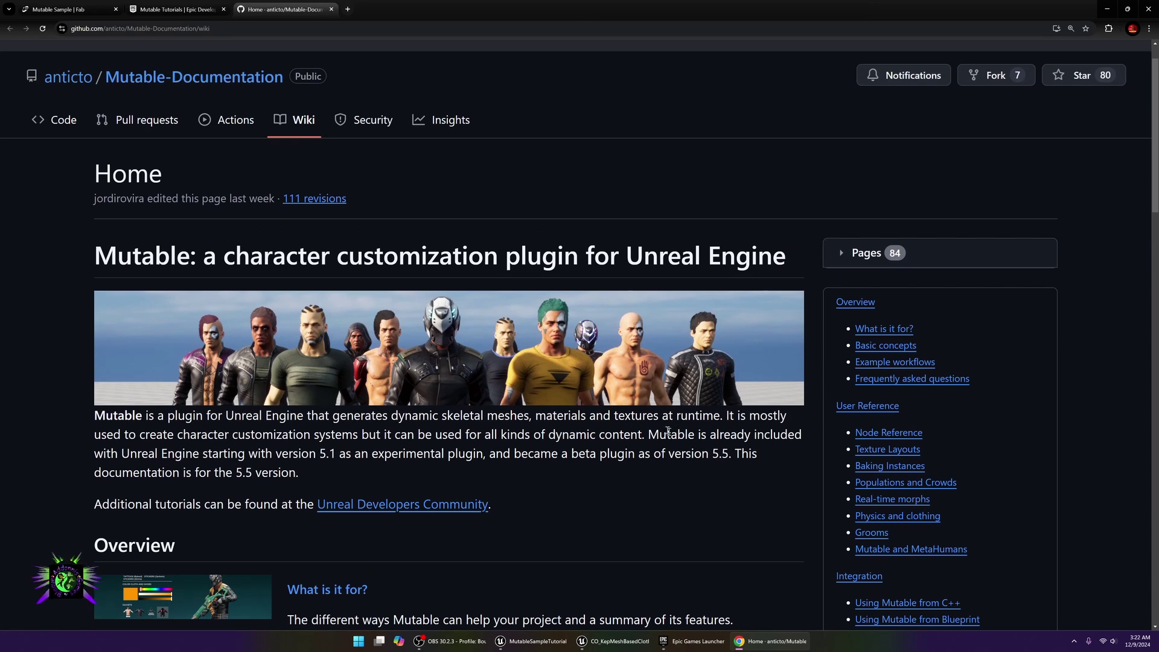
scroll(668, 431, down, 2)
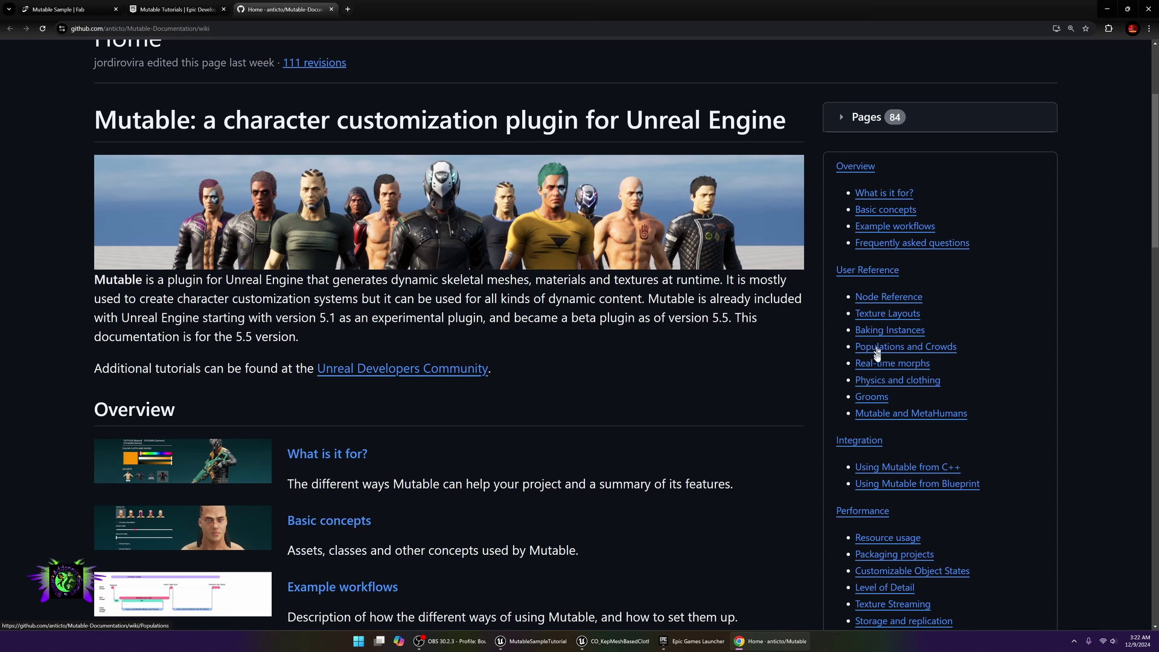
click(617, 641)
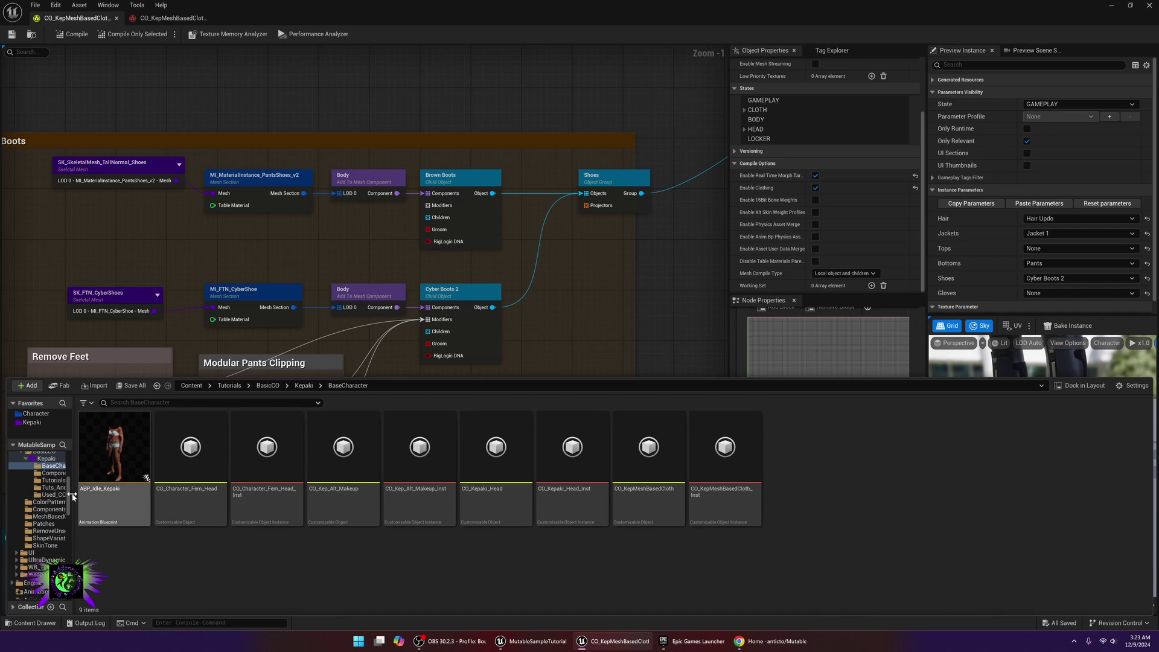
Step: Select CO_KepMeshBasedCloth in the Content Drawer and collapse the drawer to reveal the full graph
scroll(66, 483, up, 3)
scroll(66, 482, up, 3)
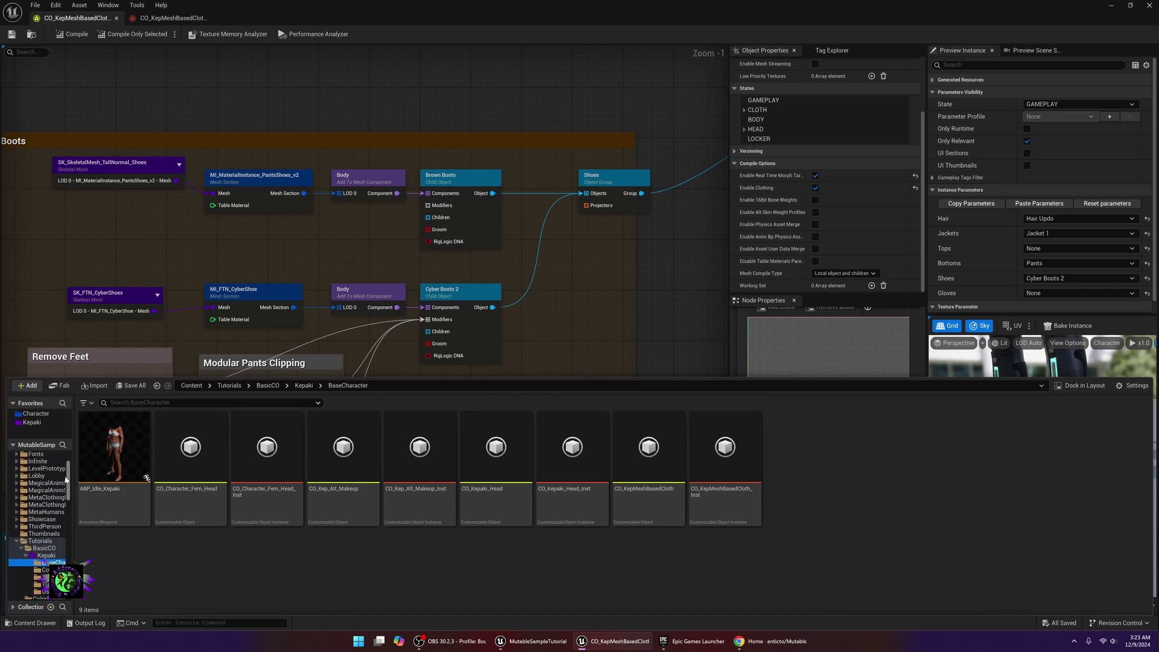
click(649, 471)
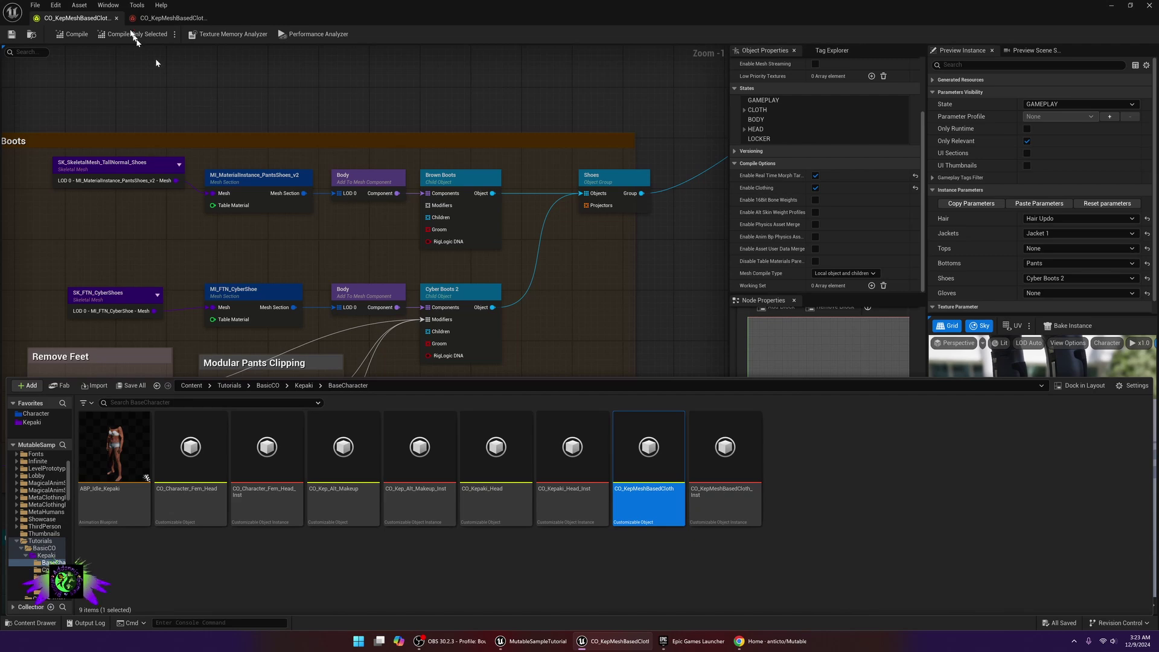
click(134, 34)
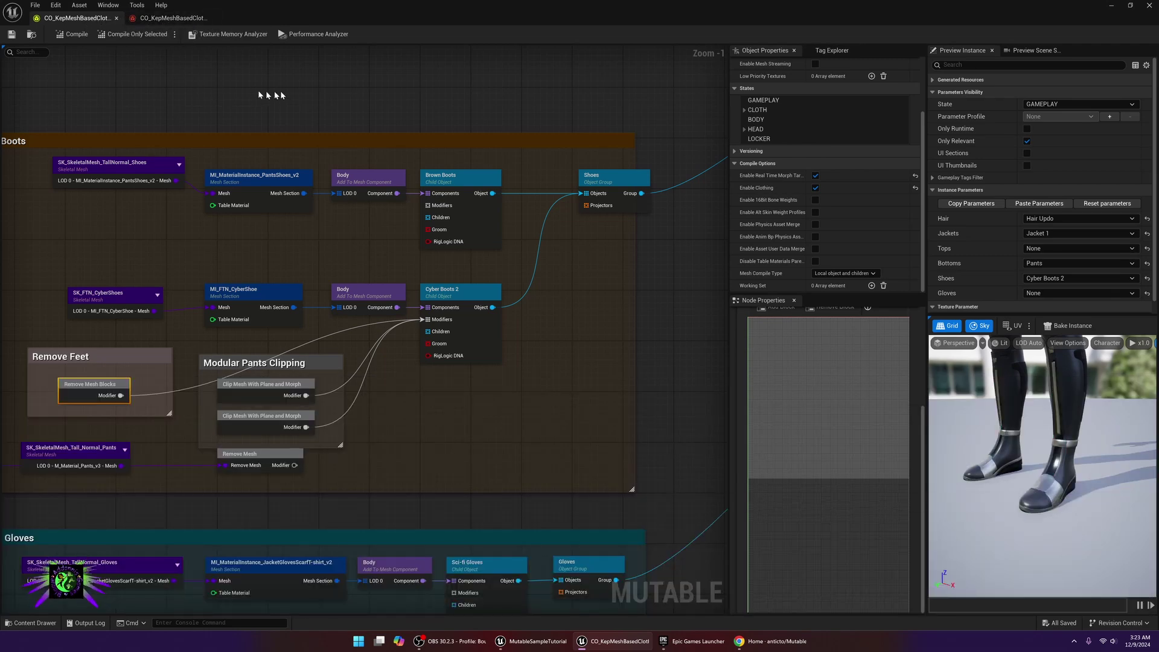
scroll(401, 139, down, 5)
right_drag(551, 171, 280, 441)
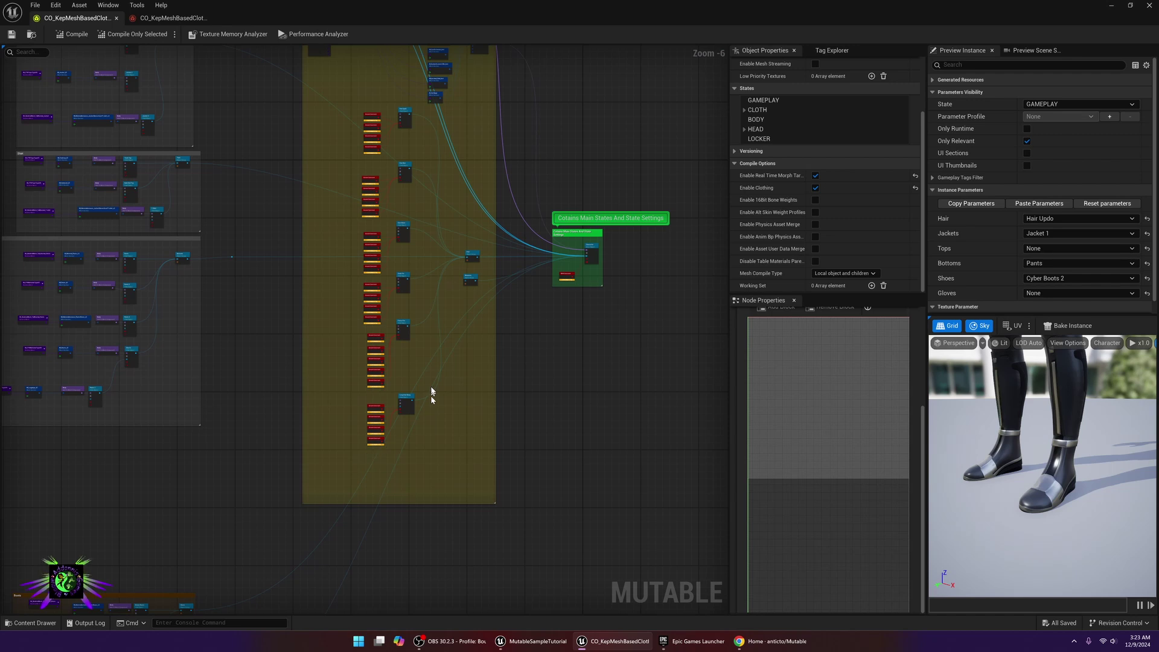
right_drag(434, 359, 505, 393)
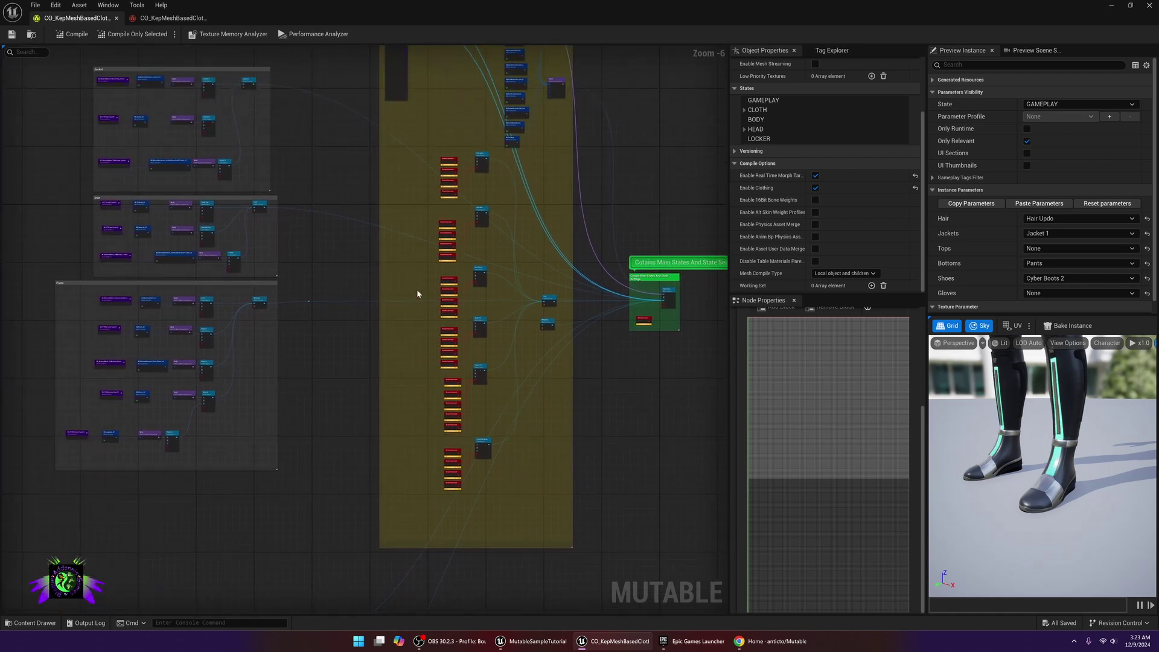
mouse_move(402, 264)
right_down()
mouse_move(385, 277)
mouse_move(395, 258)
right_up()
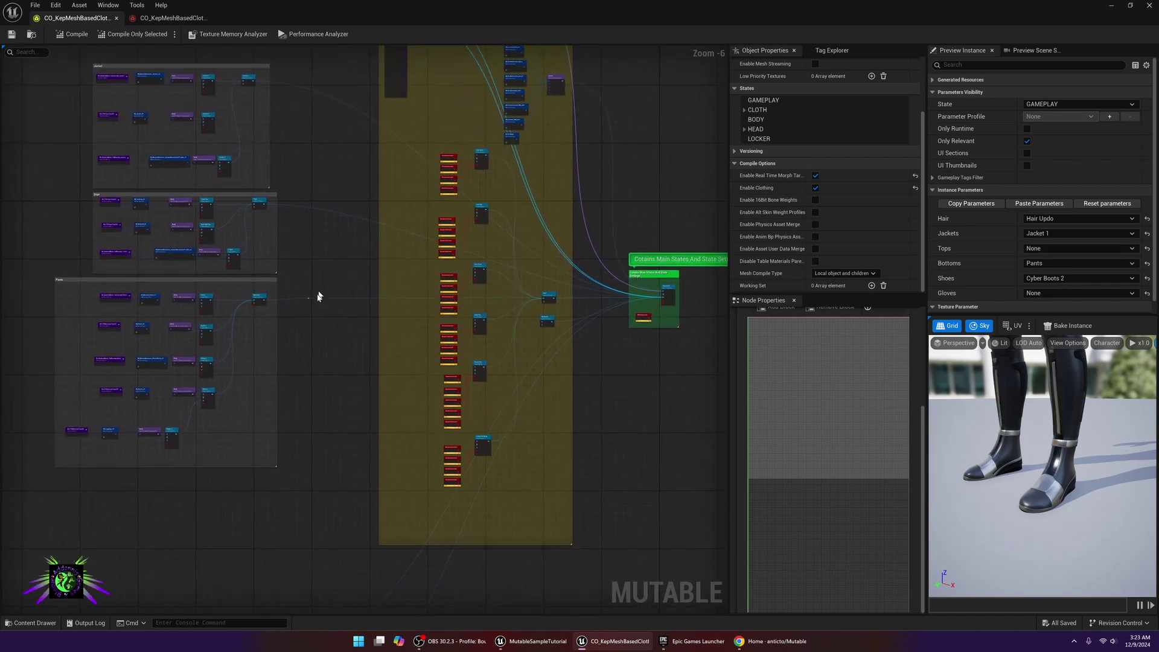
scroll(317, 320, down, 2)
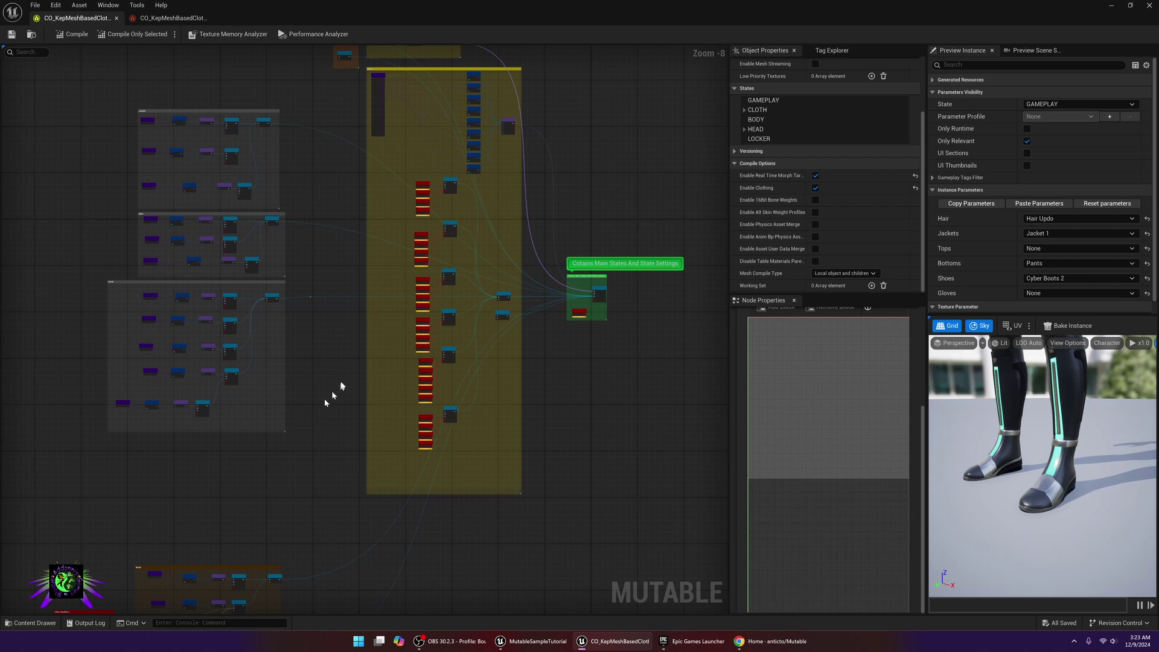
scroll(349, 337, up, 1)
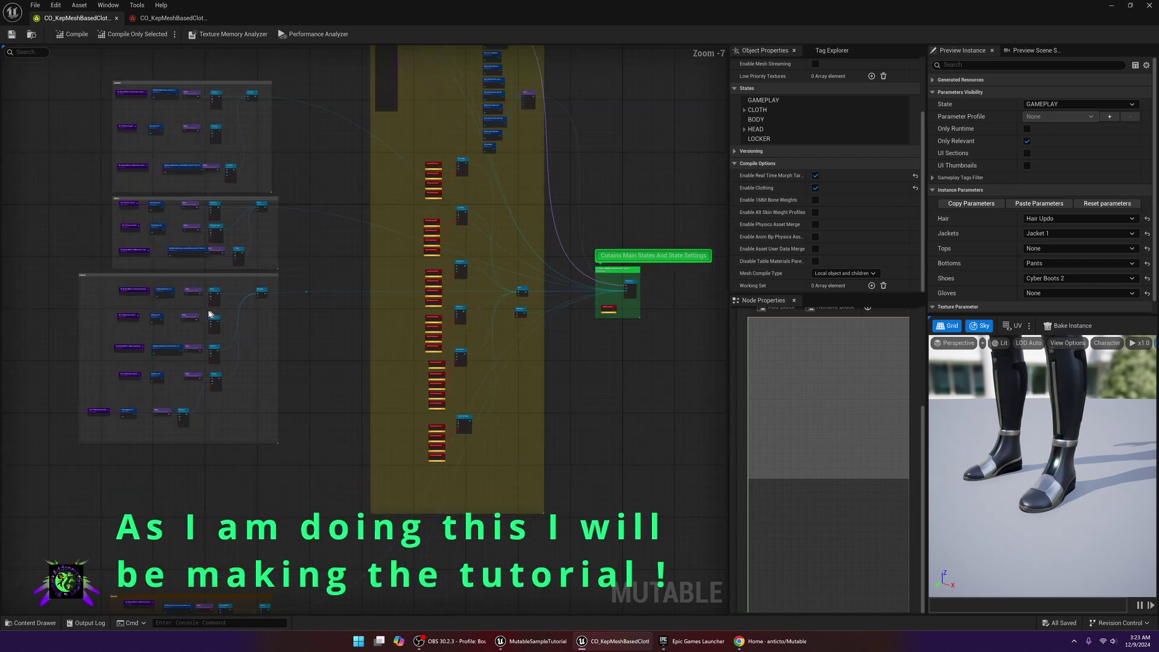
right_drag(259, 324, 332, 324)
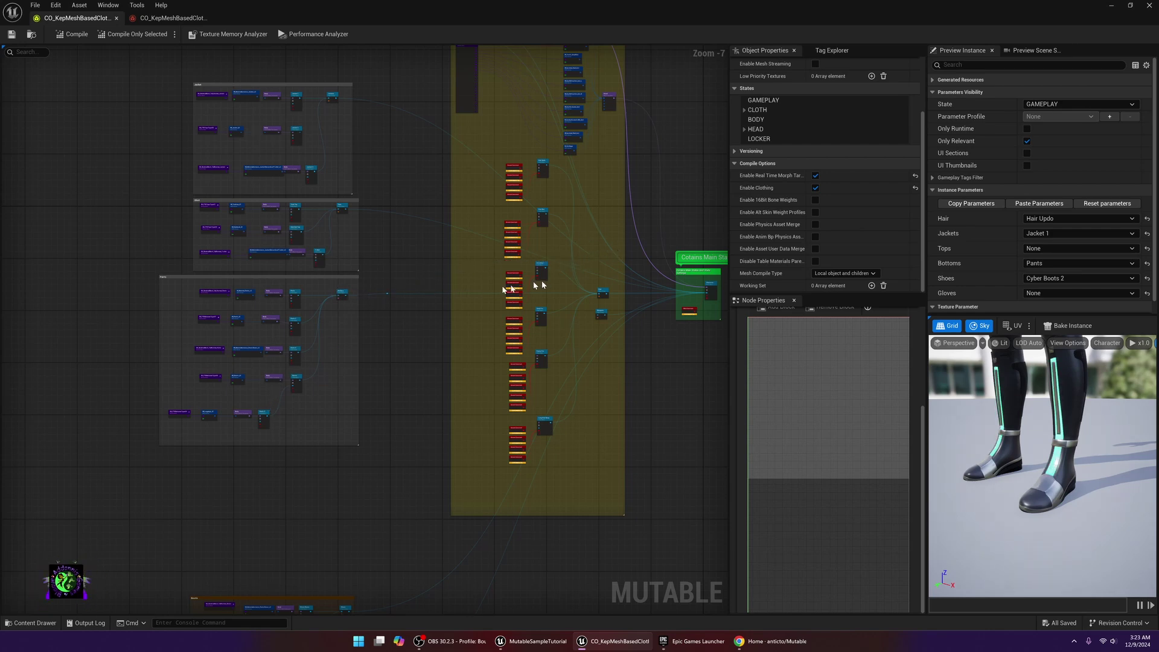
key(Home)
right_drag(408, 335, 544, 274)
right_drag(379, 478, 578, 216)
right_drag(270, 501, 497, 398)
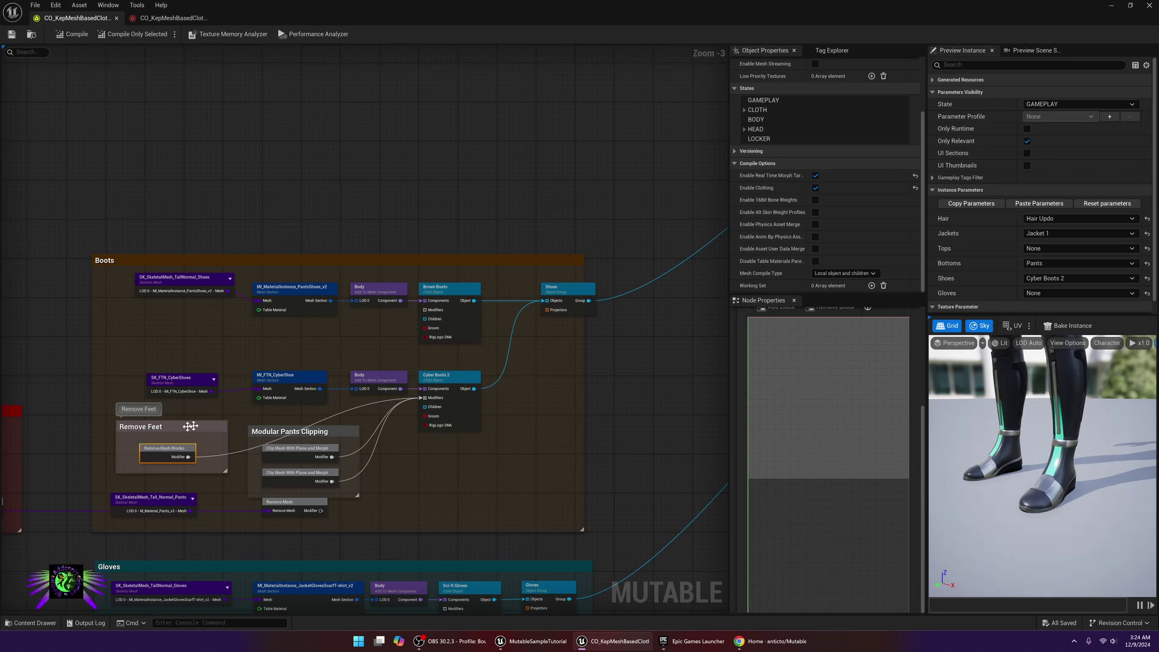
right_drag(82, 471, 250, 430)
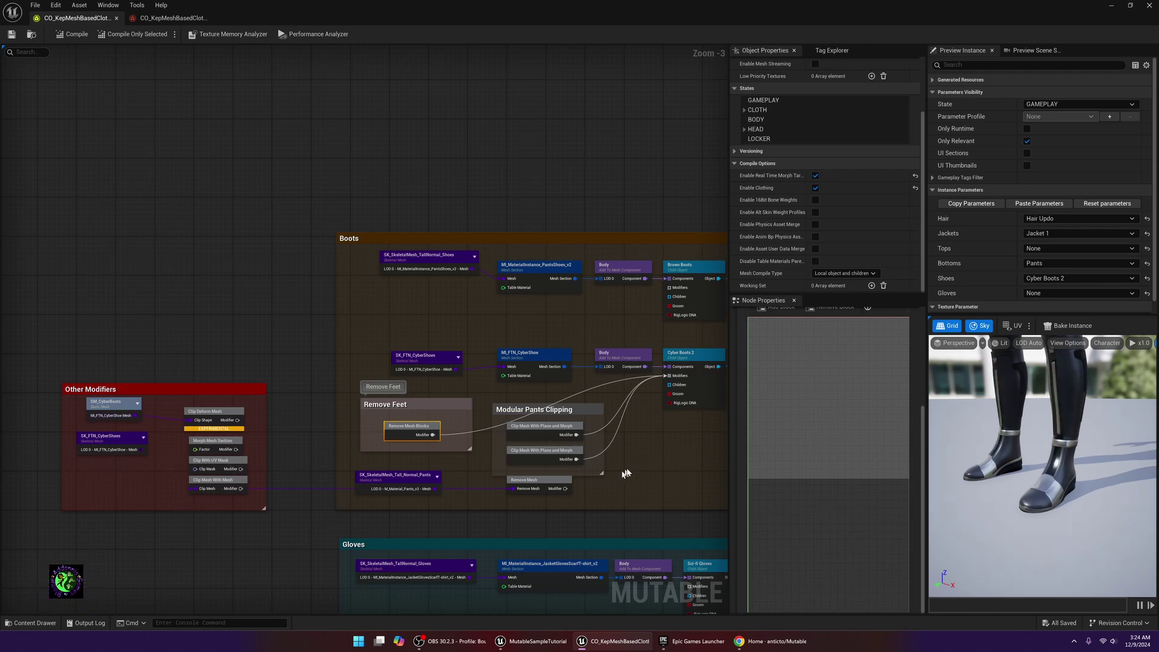
right_drag(653, 466, 408, 469)
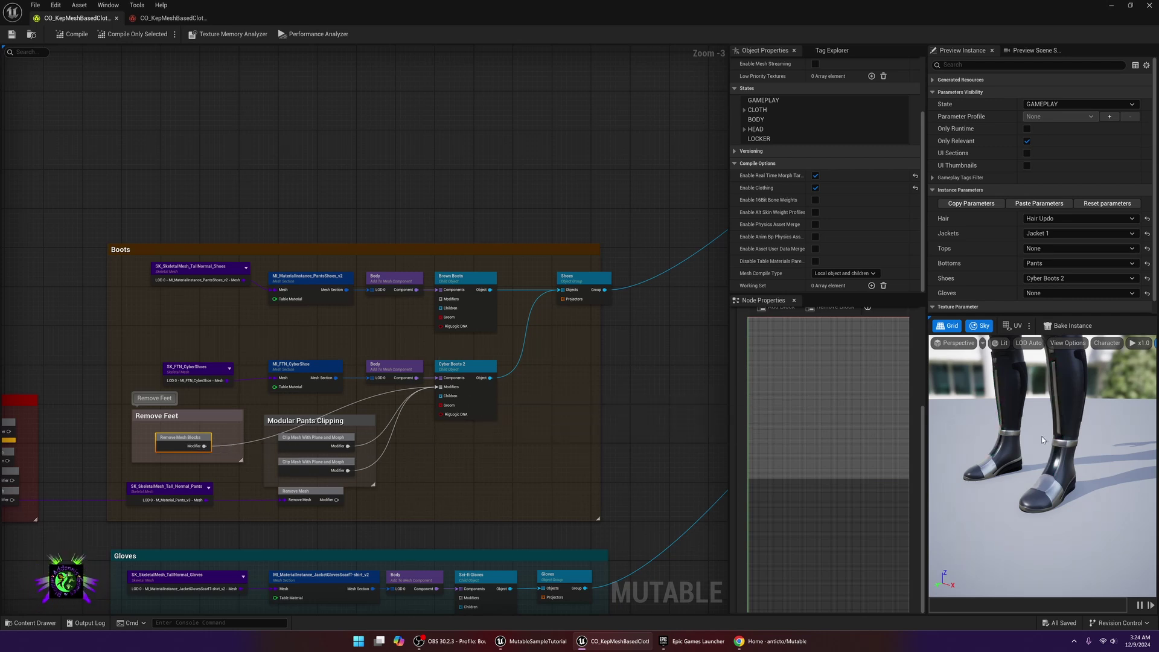
scroll(1042, 436, down, 4)
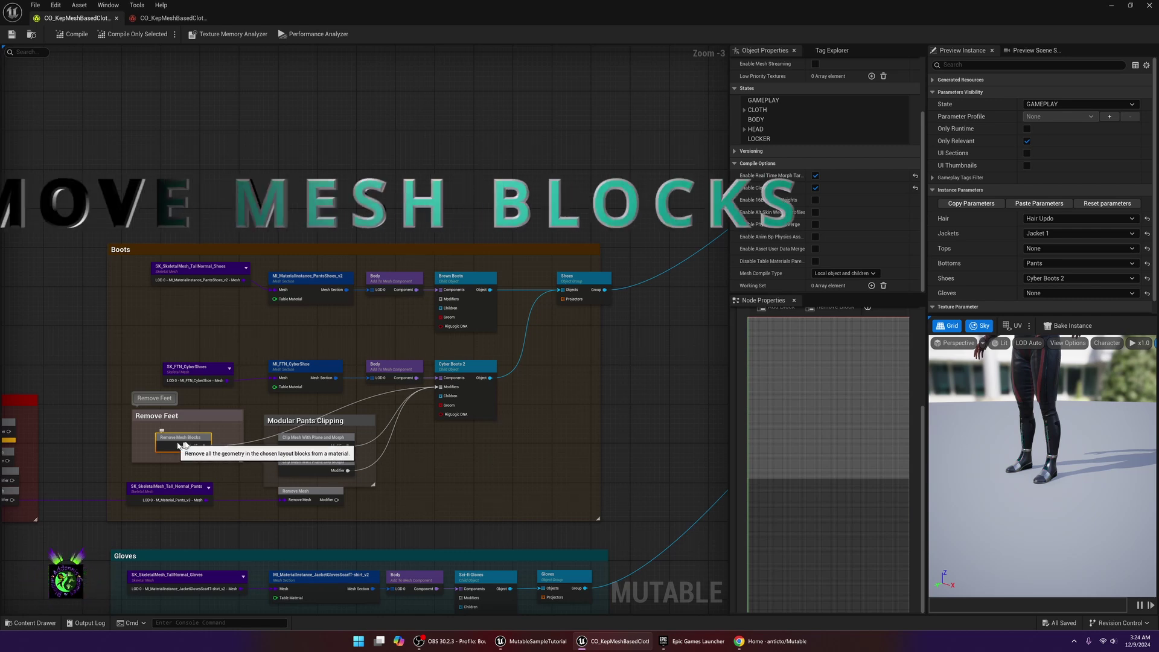
Step: Browse node categories from Cyber Boots 2's Modifiers pin, then select Remove Feet's Remove Mesh Blocks node
drag(433, 388, 414, 535)
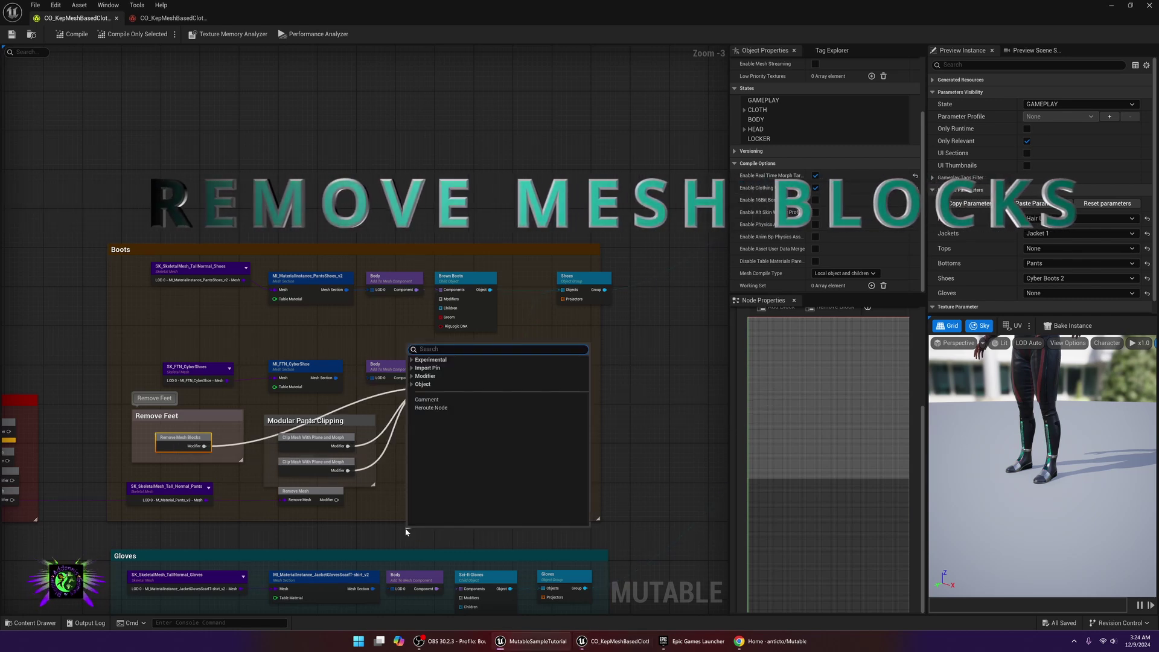
click(412, 361)
click(413, 385)
click(412, 401)
click(413, 475)
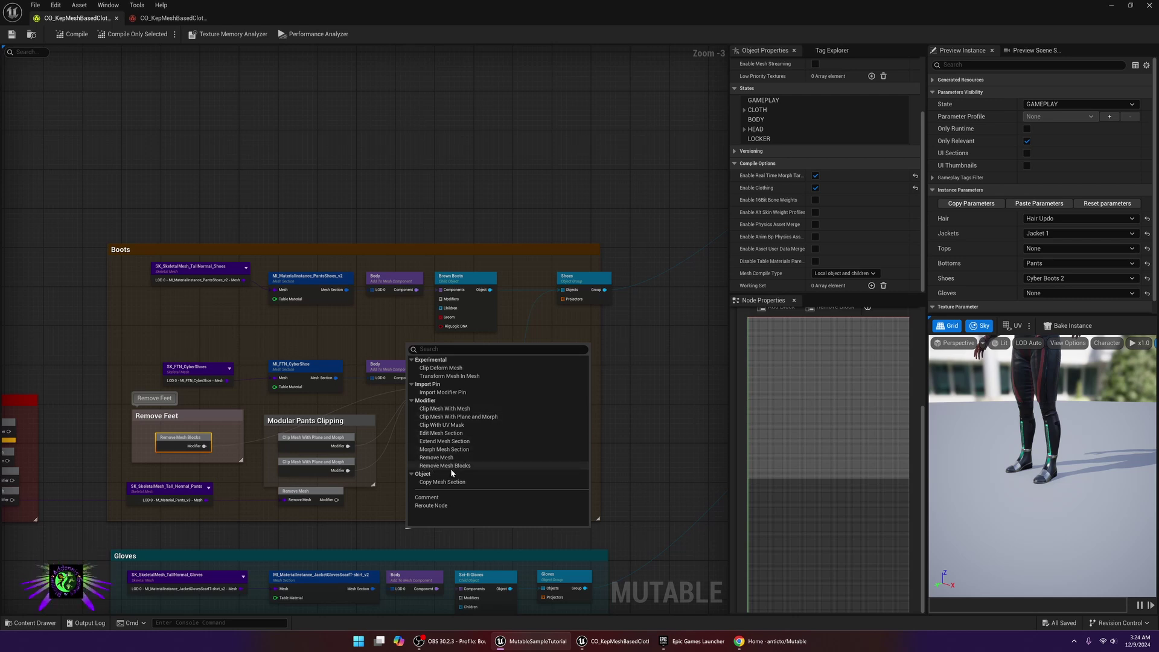
click(620, 450)
click(176, 445)
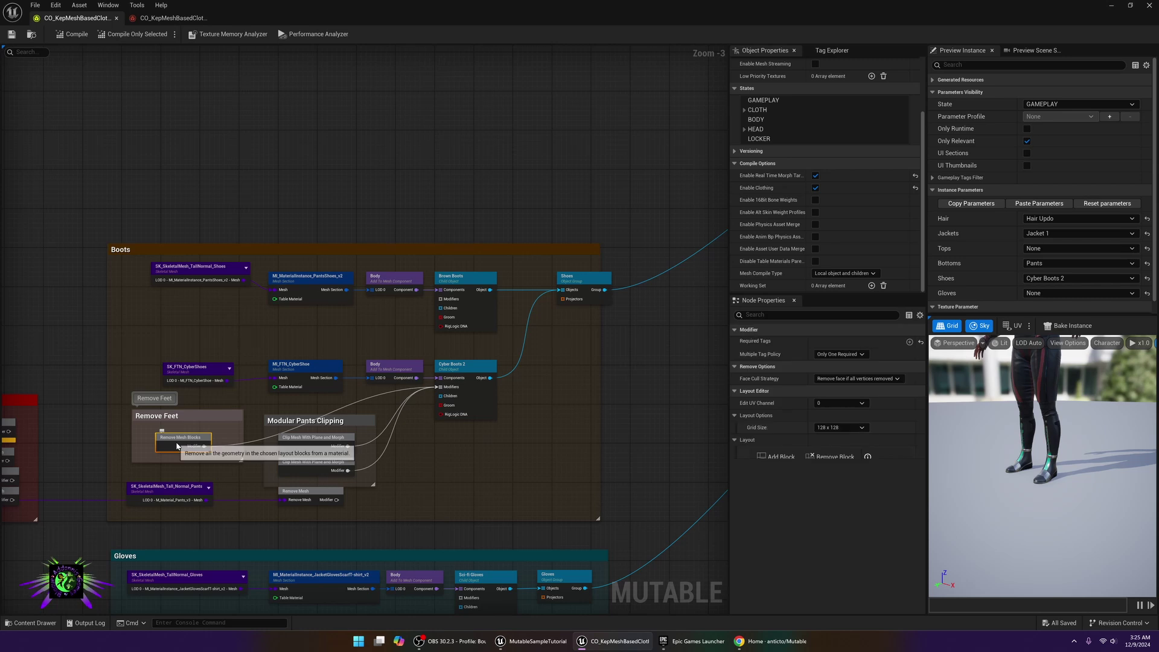
Step: Run Refresh Nodes from the Remove Mesh Blocks node's context menu
right_click(176, 445)
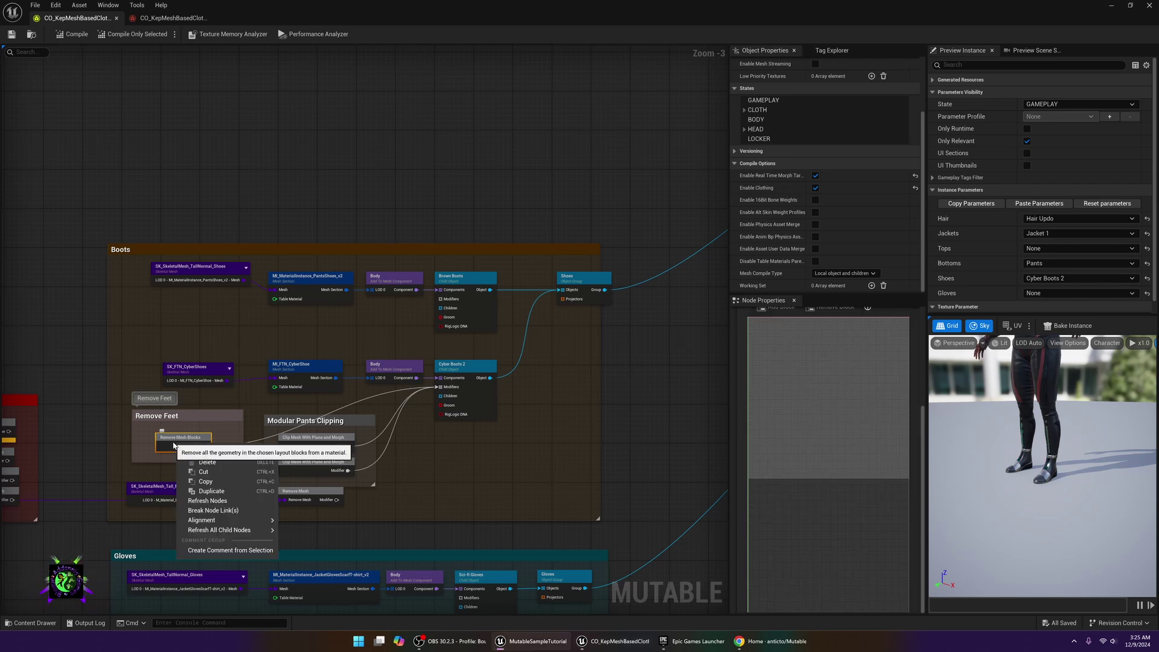
click(174, 445)
right_click(175, 443)
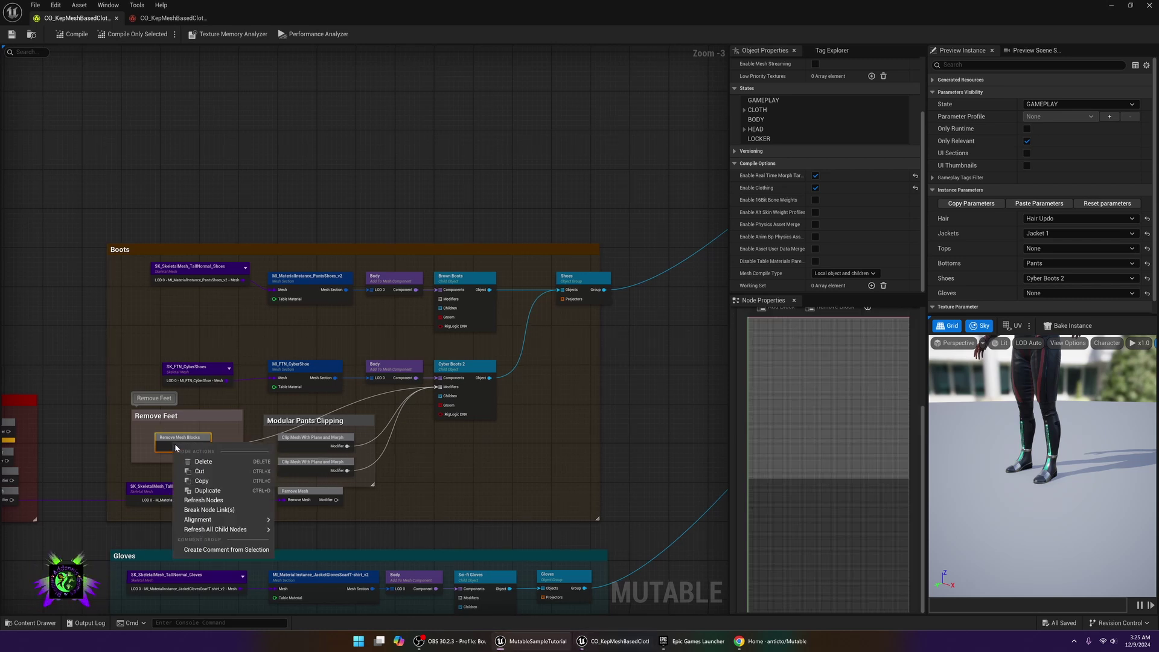
click(211, 506)
Step: Compile CO_KepMeshBasedCloth (87 warnings, 0 errors) and zoom the preview onto the Cyber Boots 2
click(73, 34)
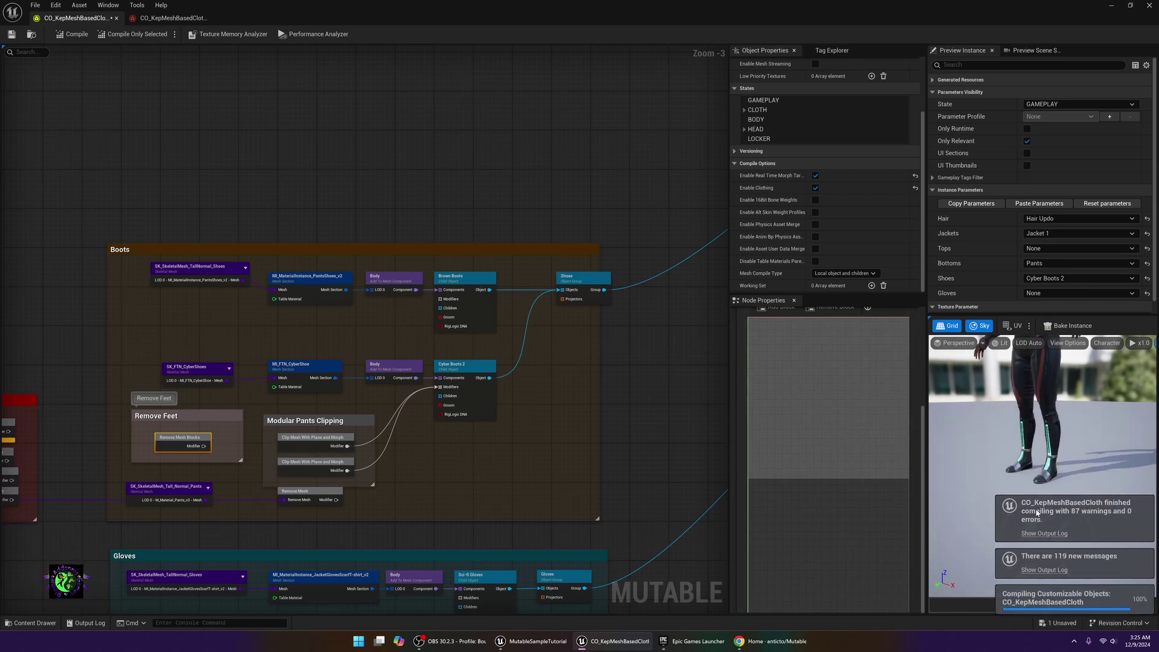
scroll(1010, 491, up, 5)
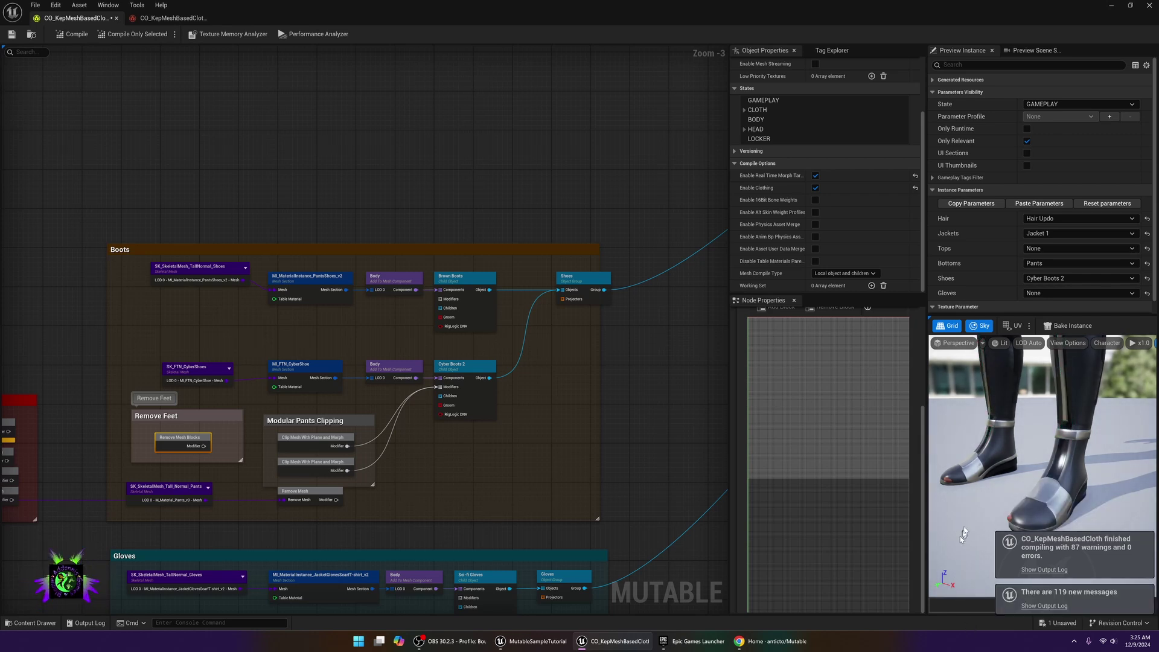
scroll(1018, 516, up, 4)
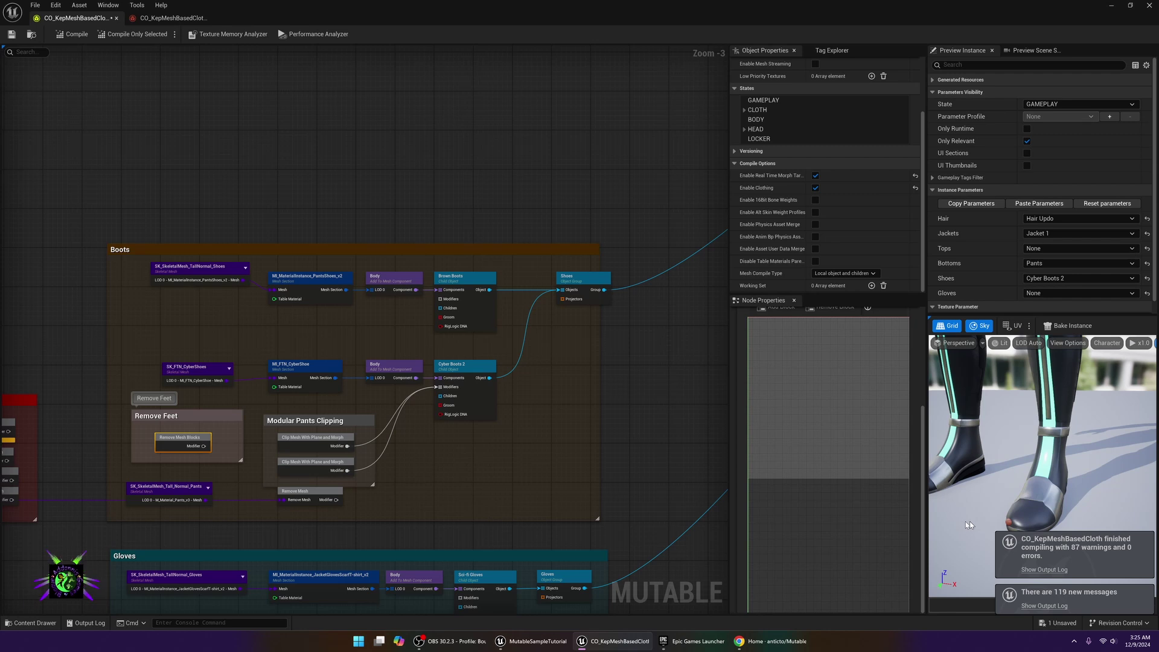
scroll(1042, 466, down, 4)
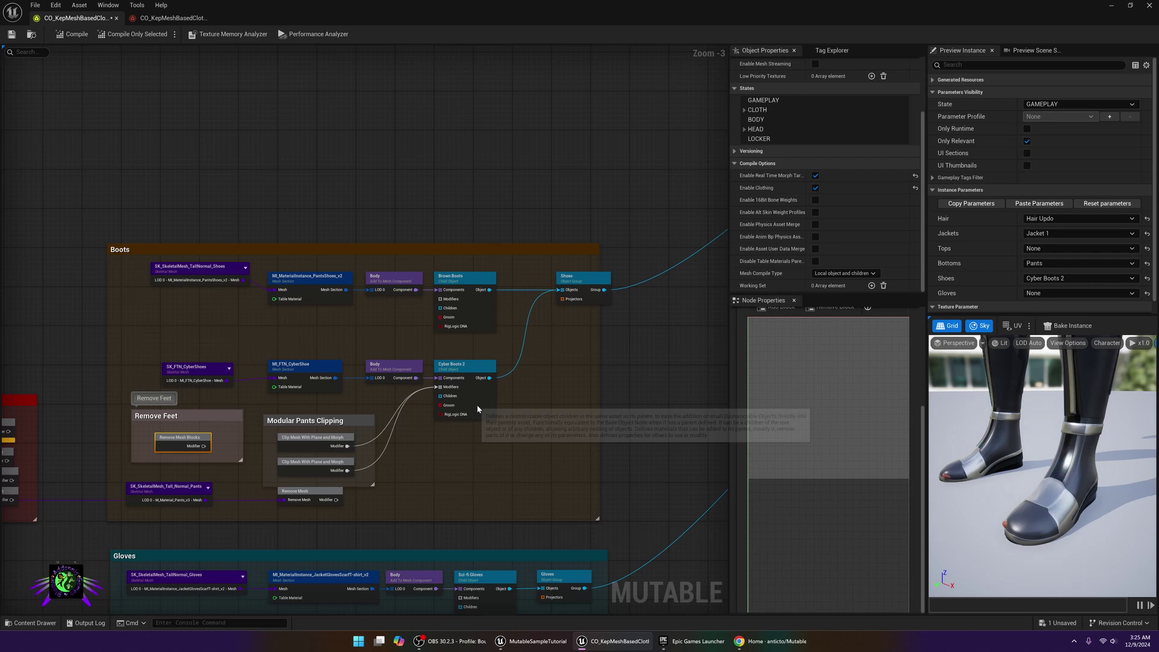
Step: Add a Remove Mesh Blocks node from Cyber Boots 2's Modifiers pin by searching 'bloc', then reposition it
drag(446, 386, 427, 475)
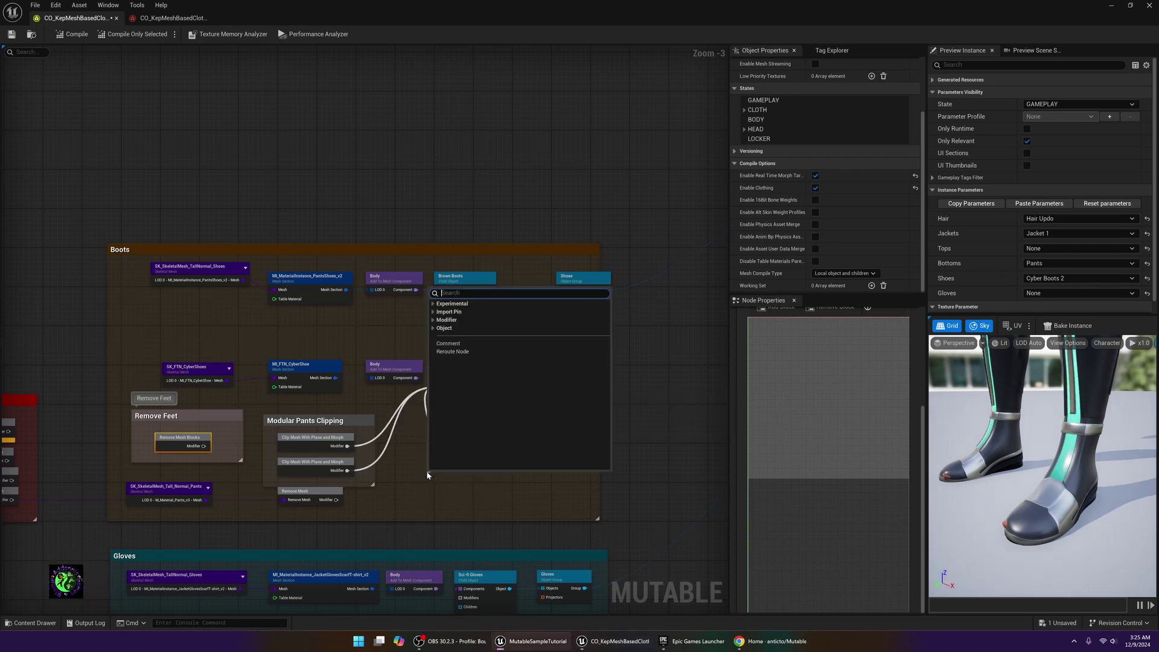
text(bloc)
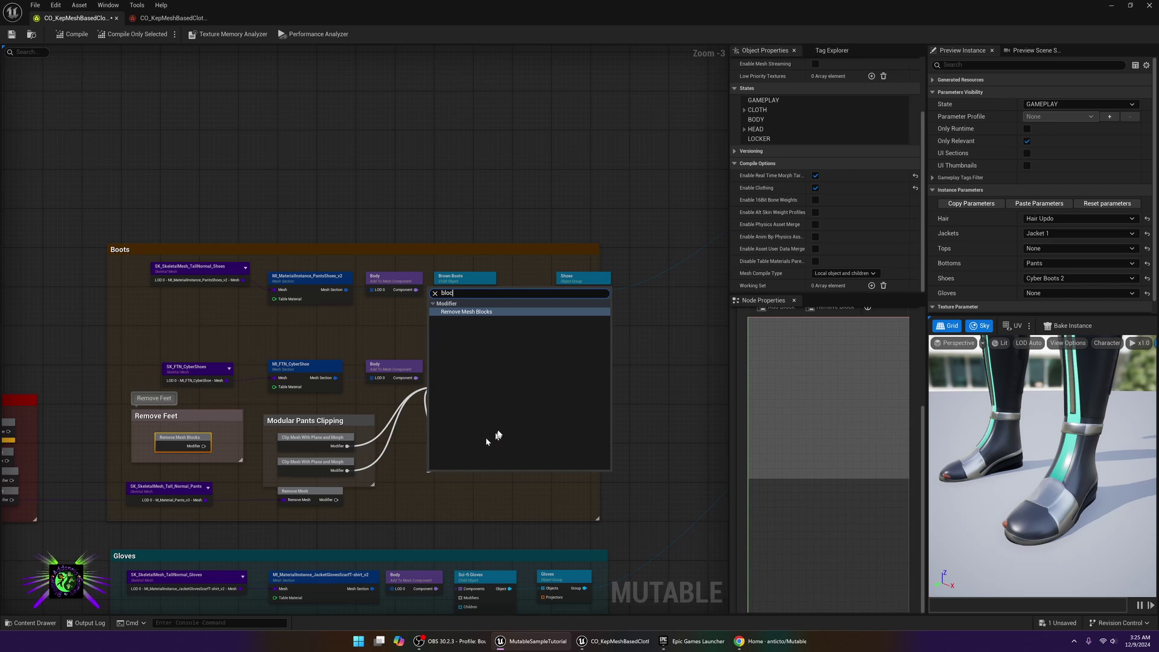
key(Return)
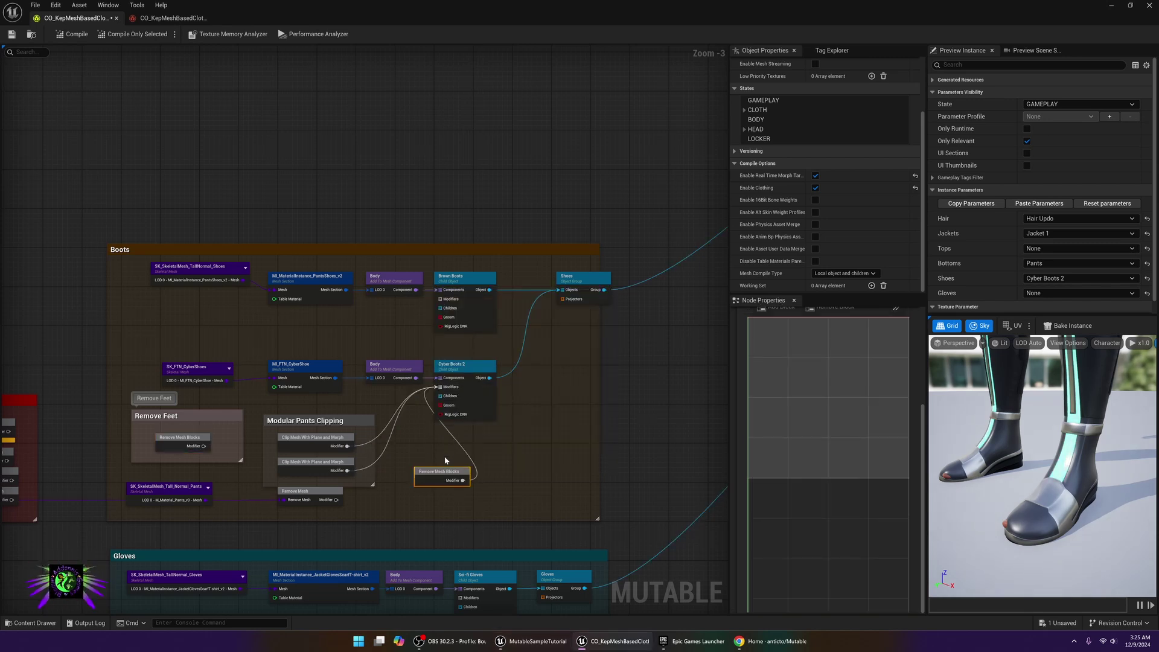
drag(440, 474, 420, 465)
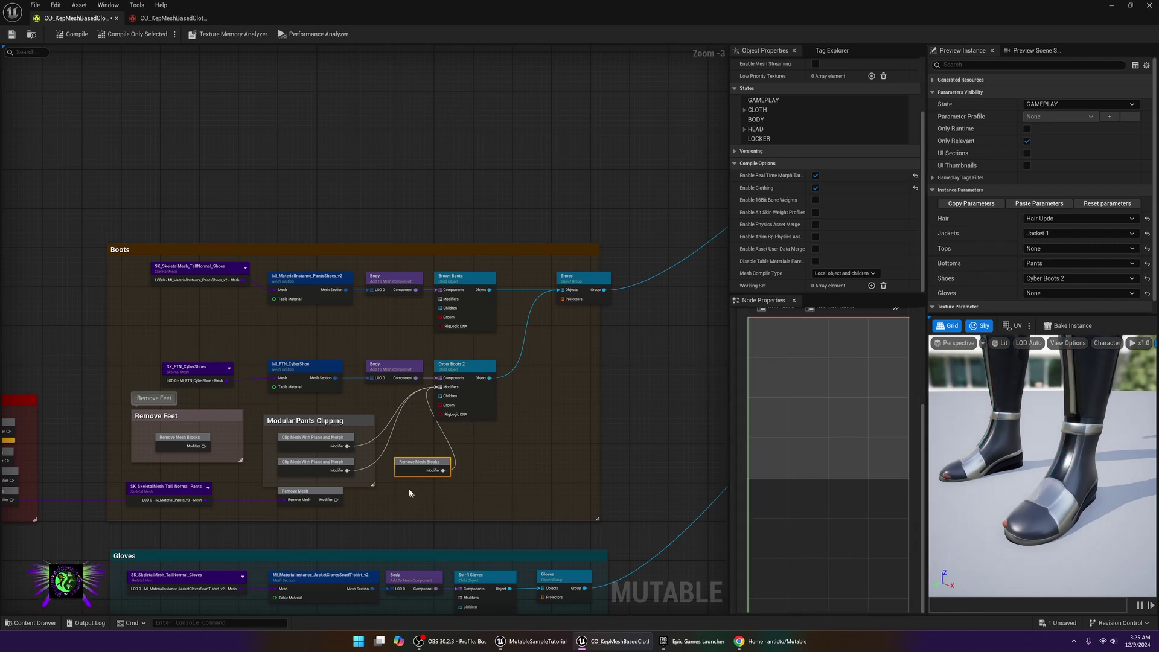
drag(922, 526, 922, 410)
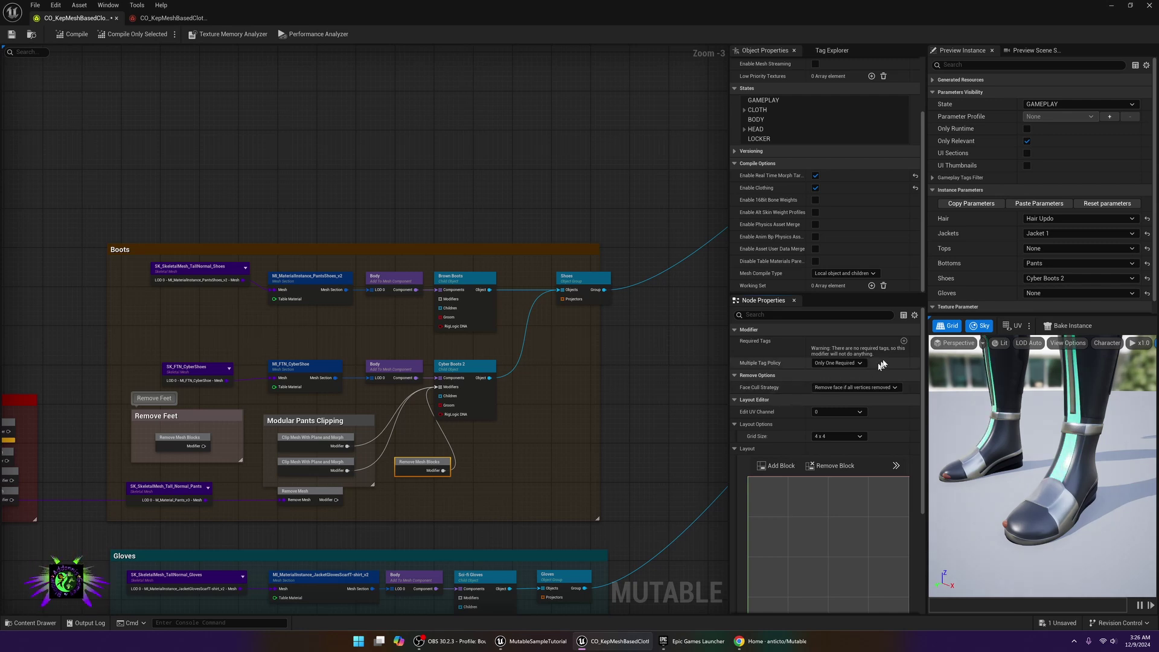
Step: Keep the modifier's multiple tag policy at Only One Required
mouse_move(766, 366)
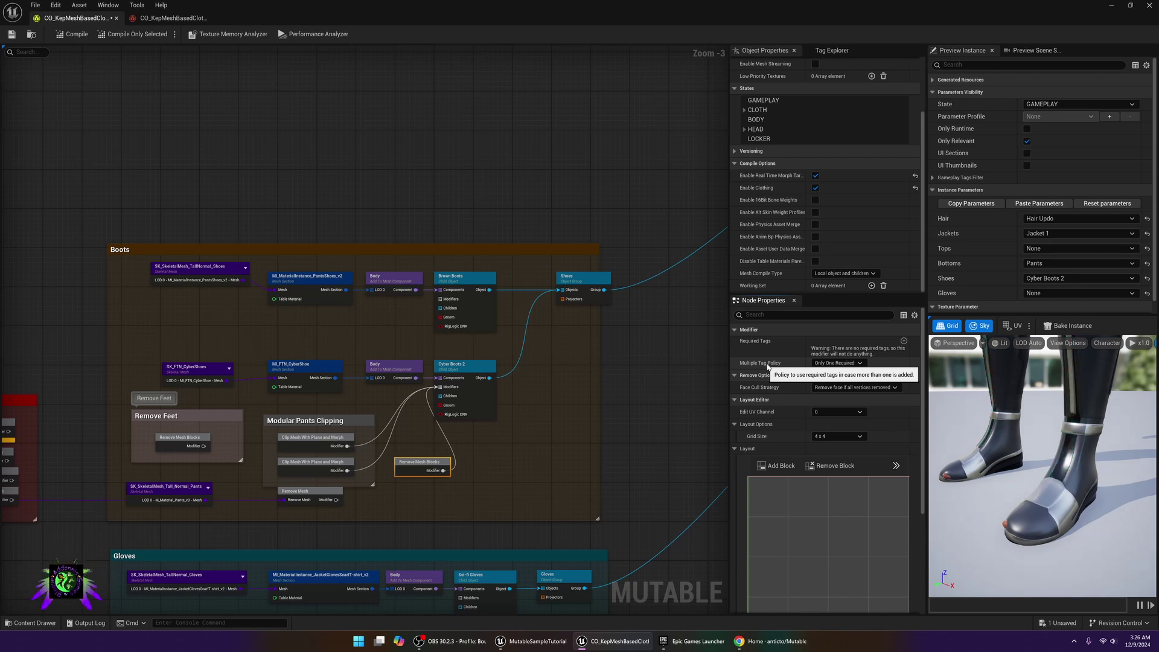
click(836, 363)
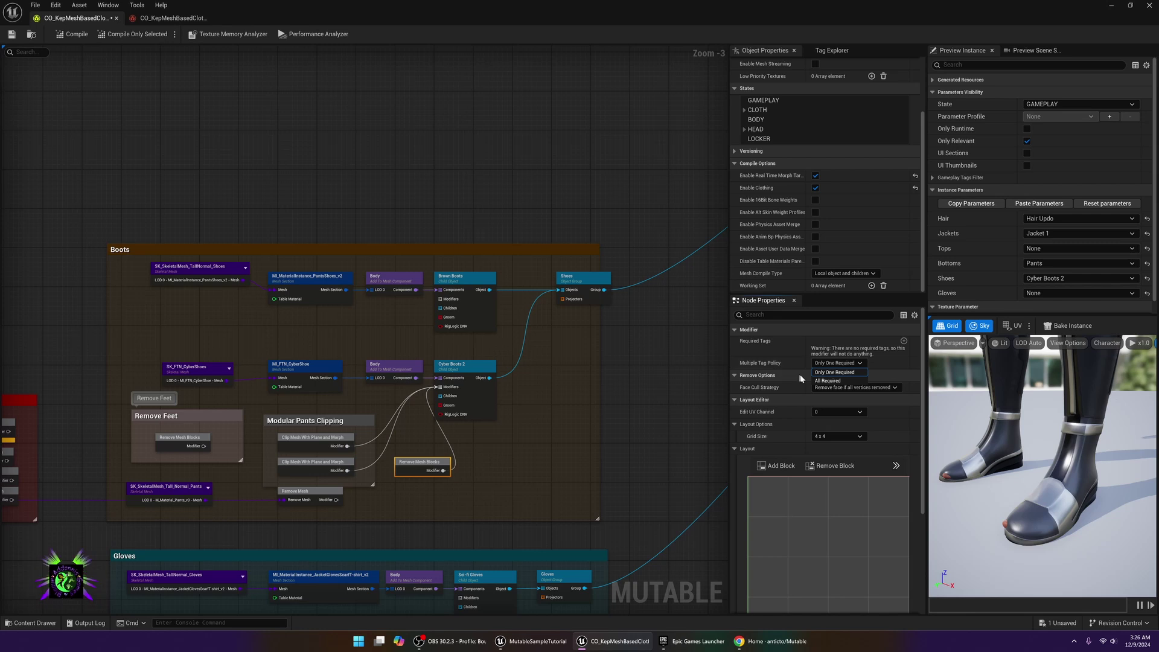
click(849, 365)
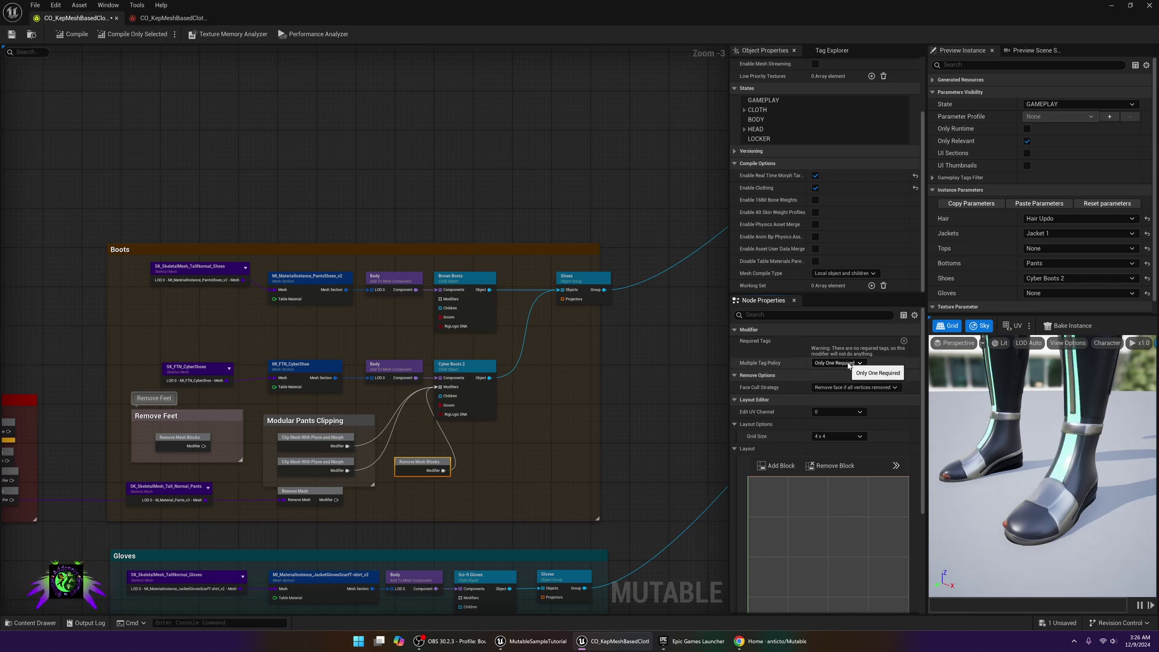
Step: Add Mesh Section [M_BodySynthesized] from the Character group as the required tag
click(903, 341)
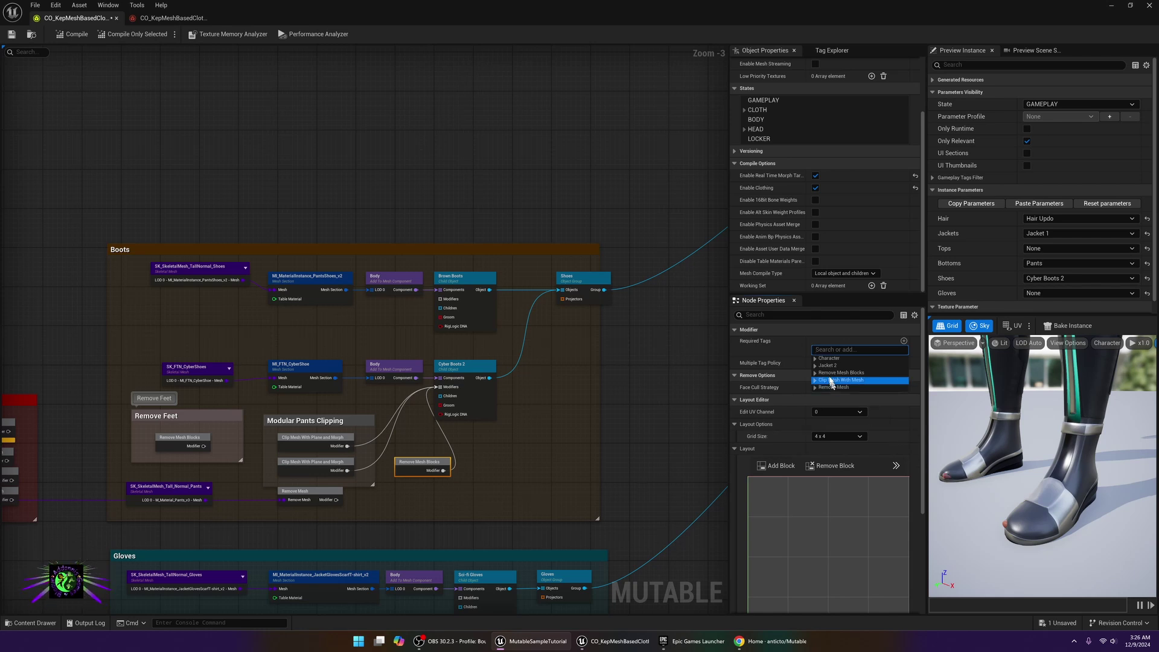
click(816, 359)
click(861, 366)
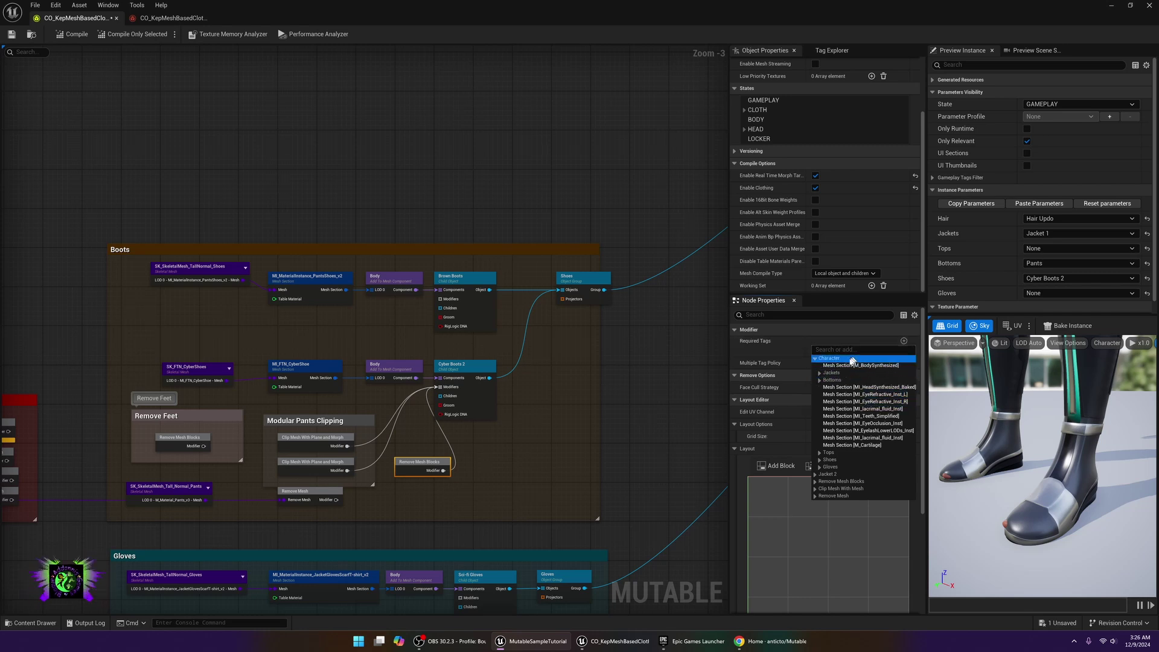
click(821, 374)
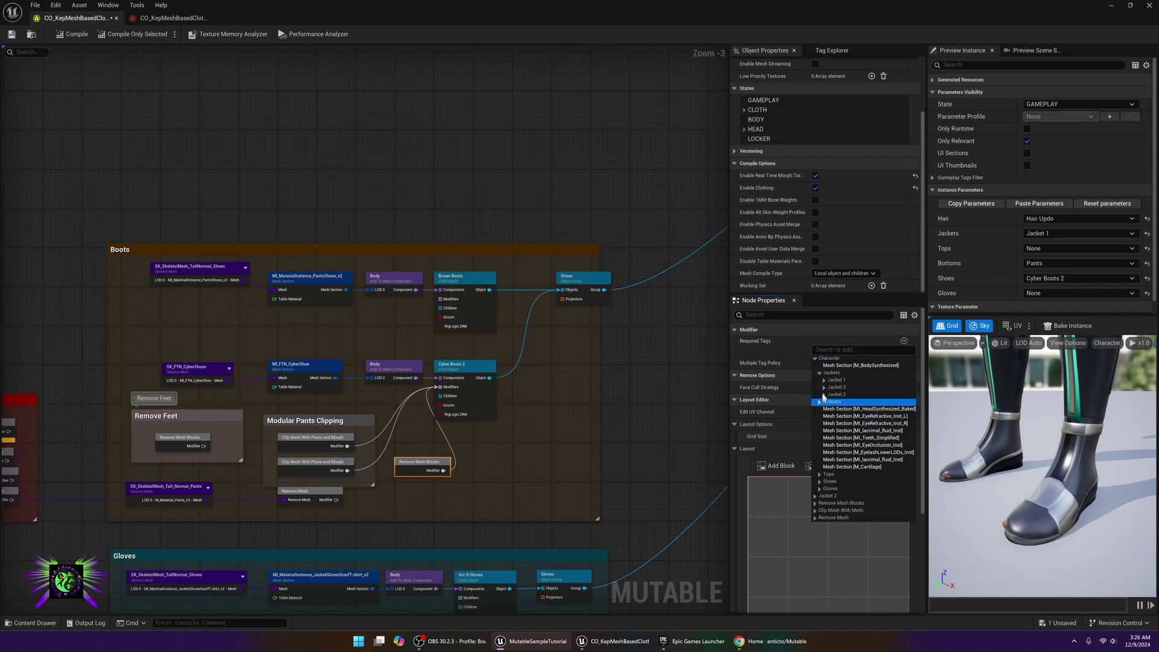
click(825, 380)
click(824, 395)
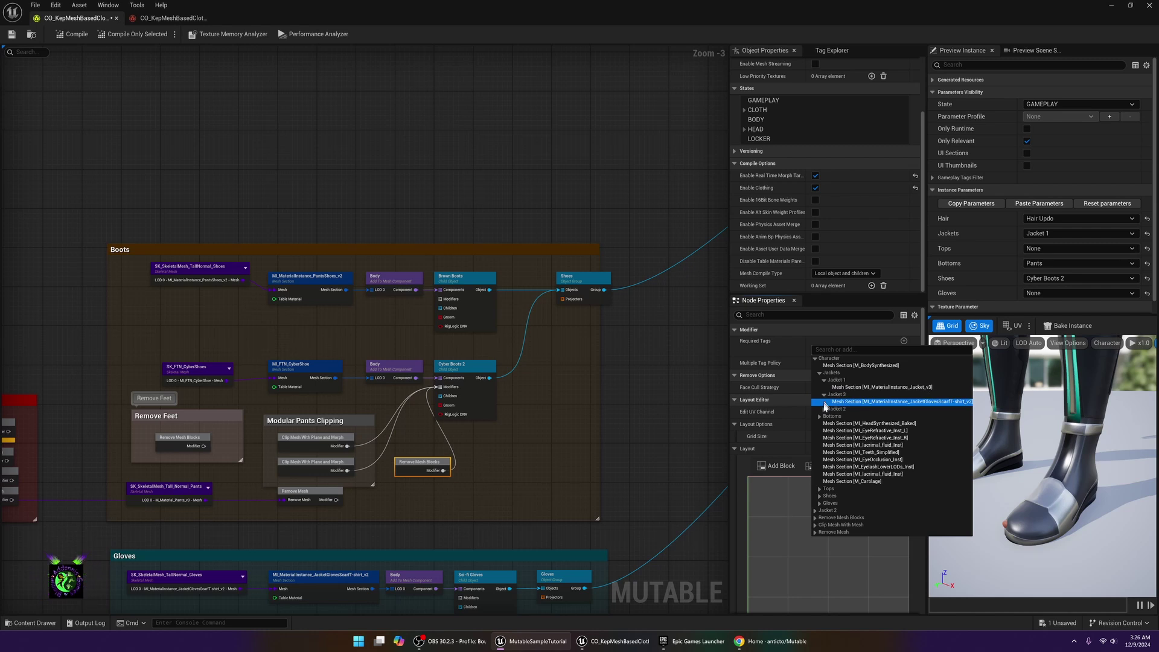
click(825, 409)
click(820, 424)
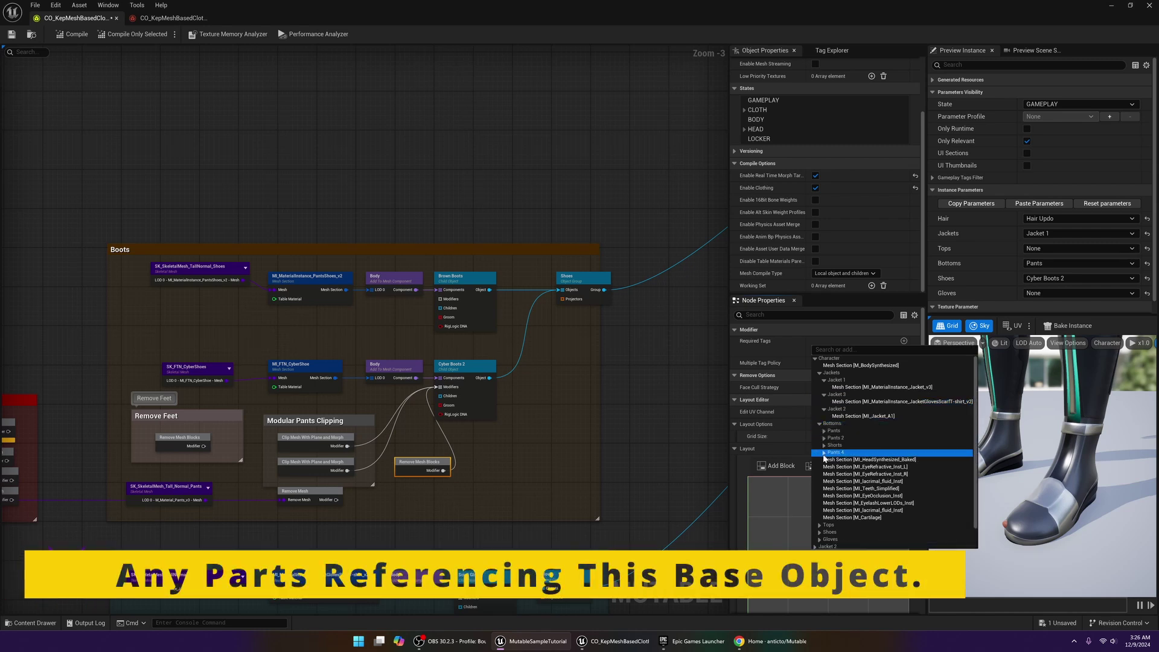
click(870, 365)
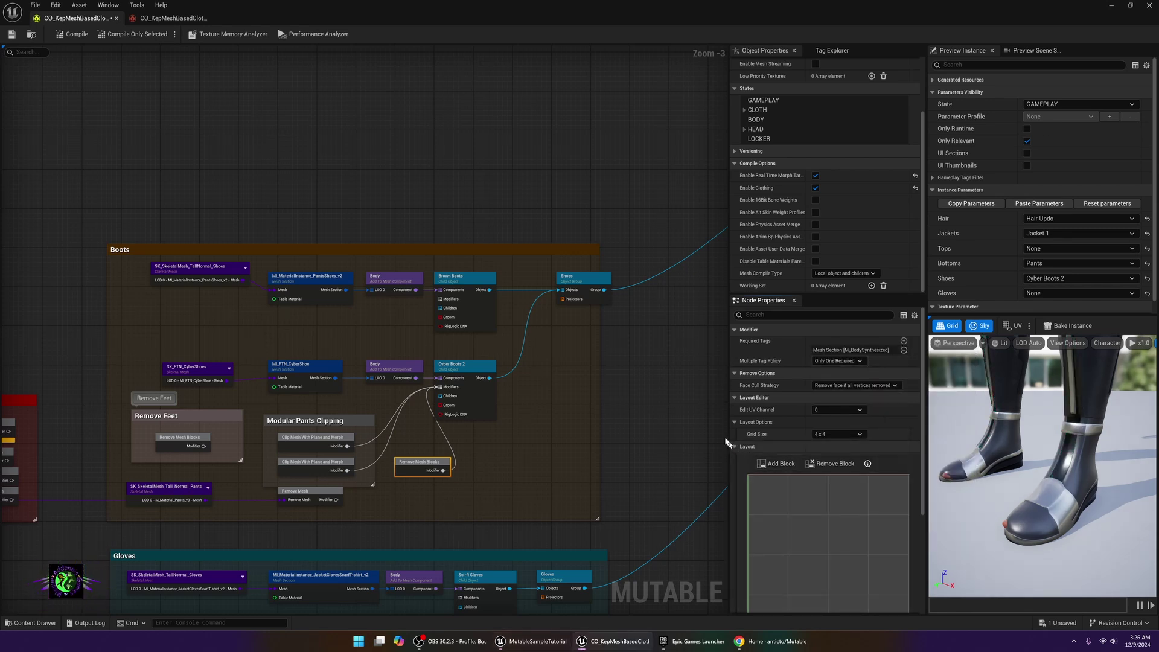
Step: Stretch the properties panel across the graph to enlarge the UV layout; try an 8 x 8 grid, then return to 4 x 4
drag(729, 429, 641, 429)
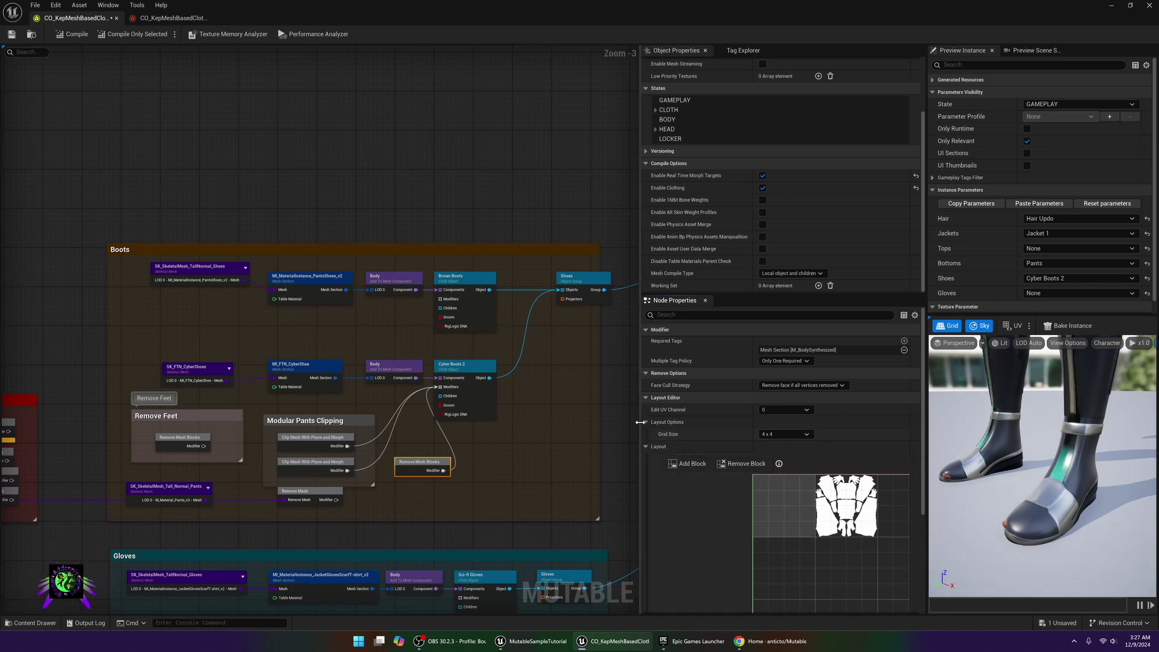
drag(640, 423, 4, 442)
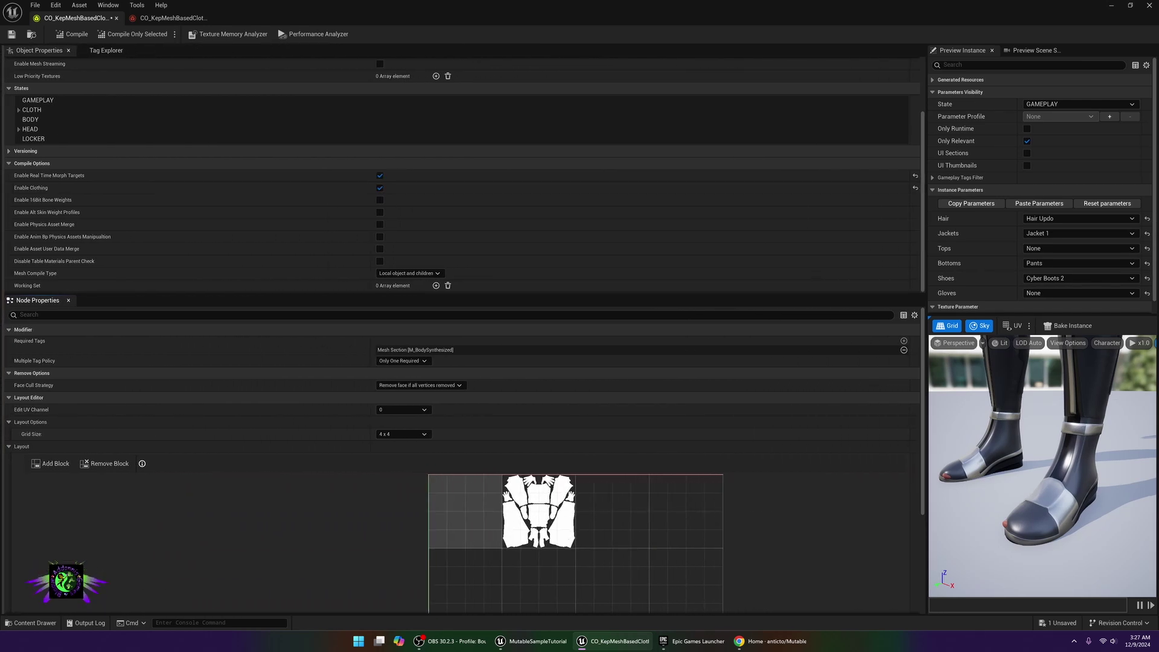
click(412, 433)
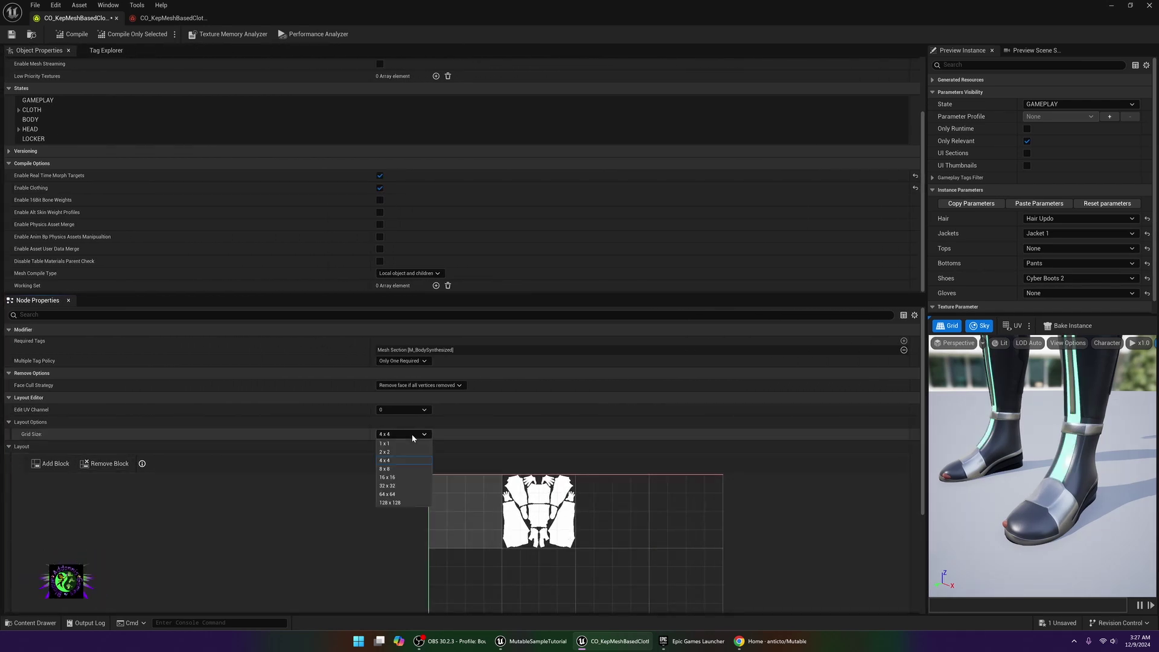
click(393, 470)
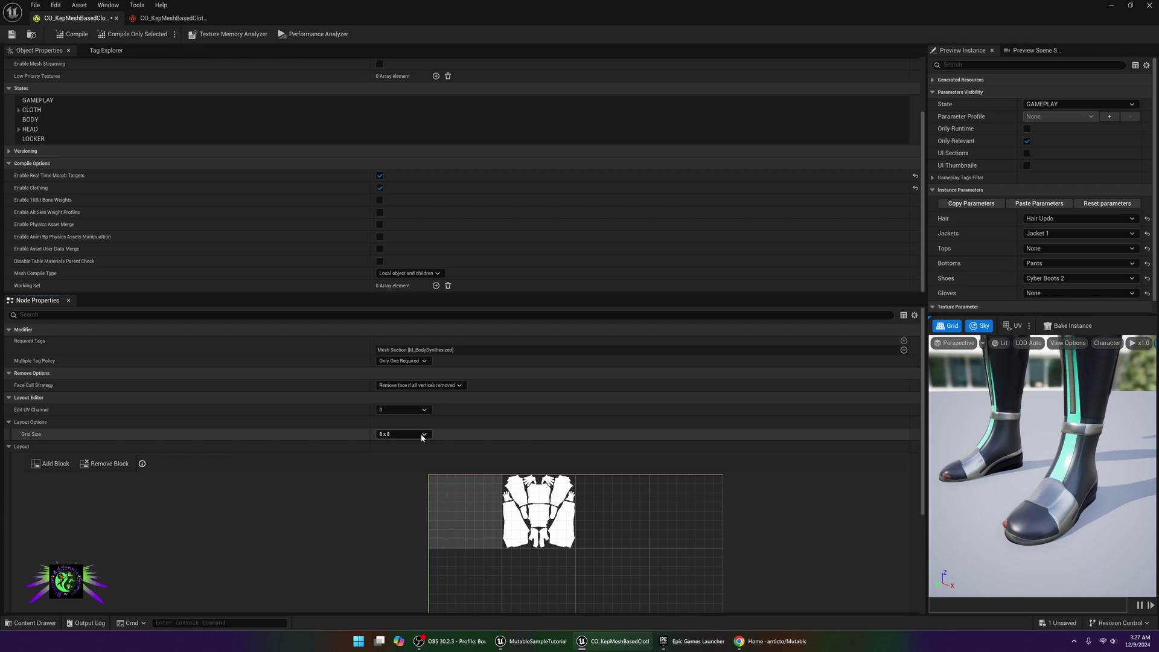
click(423, 434)
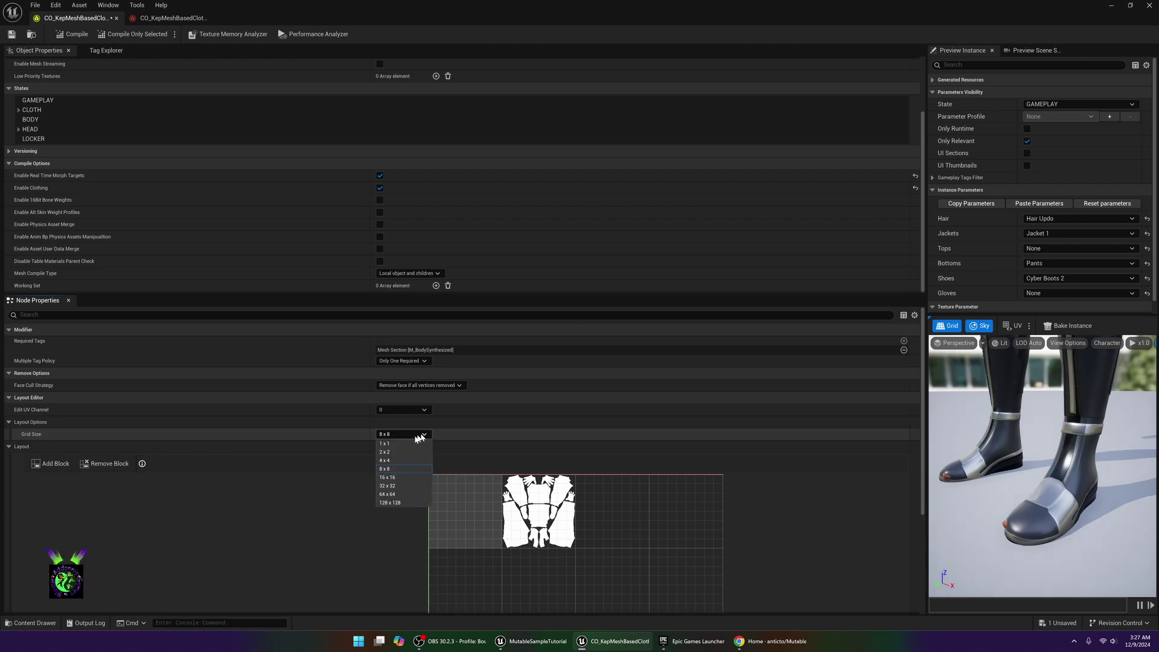
click(389, 461)
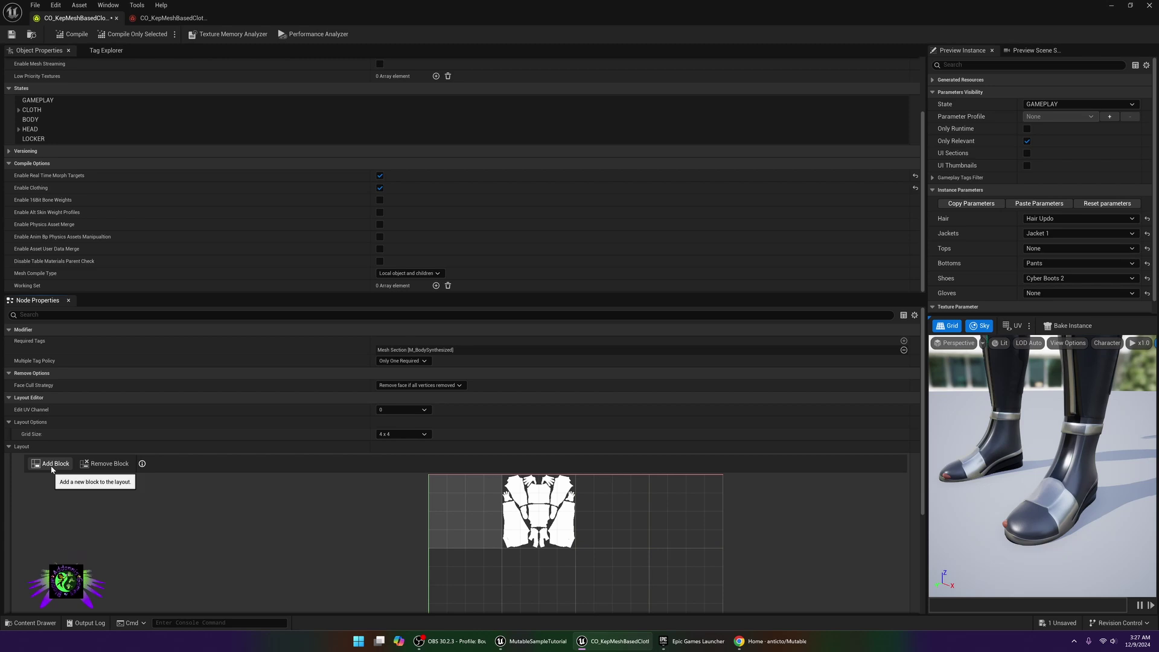
Step: Add a layout block beside the UV island on a 16 x 16 grid, enlarged to about 2 x 2 cells
click(53, 463)
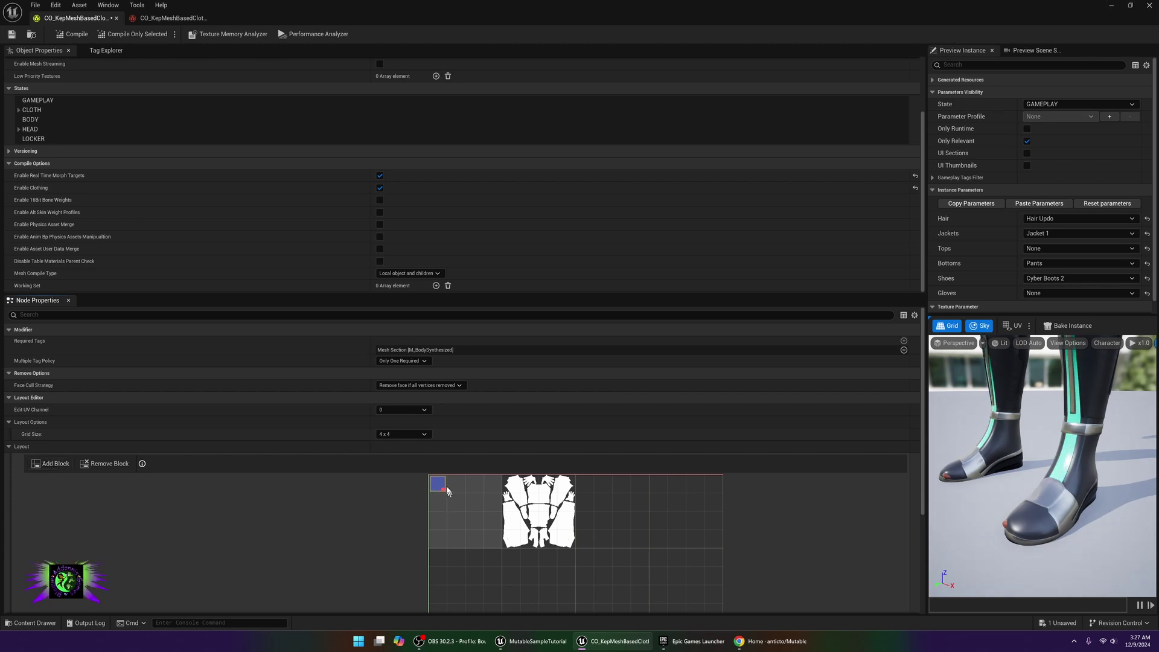
drag(438, 484, 493, 520)
click(406, 436)
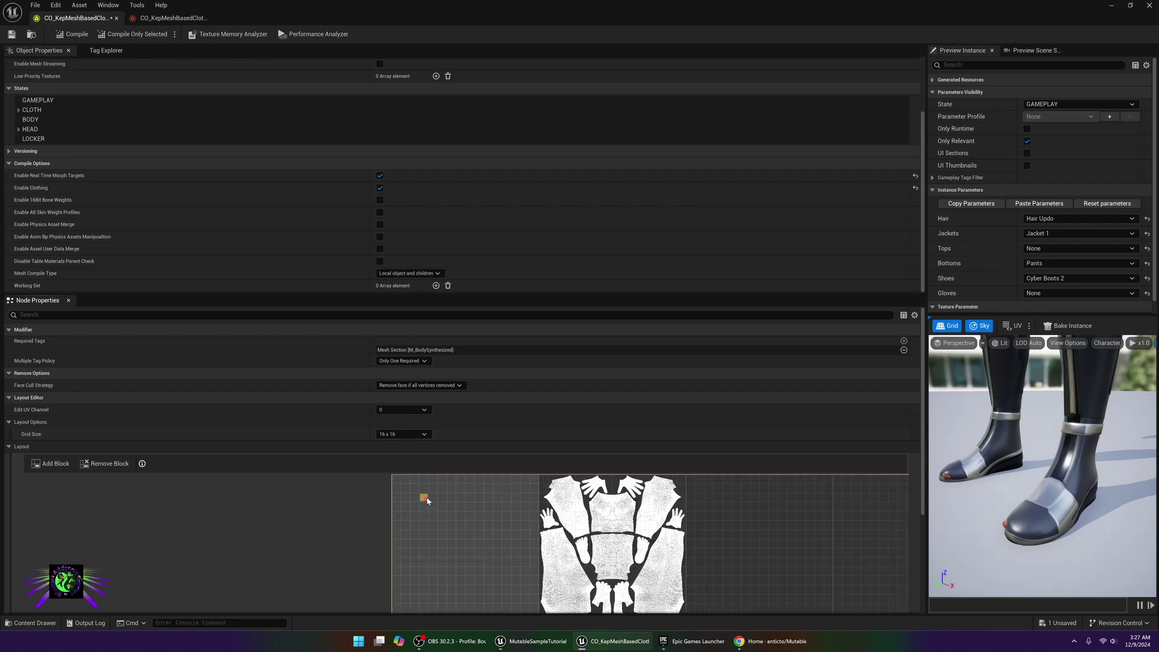
scroll(422, 499, up, 4)
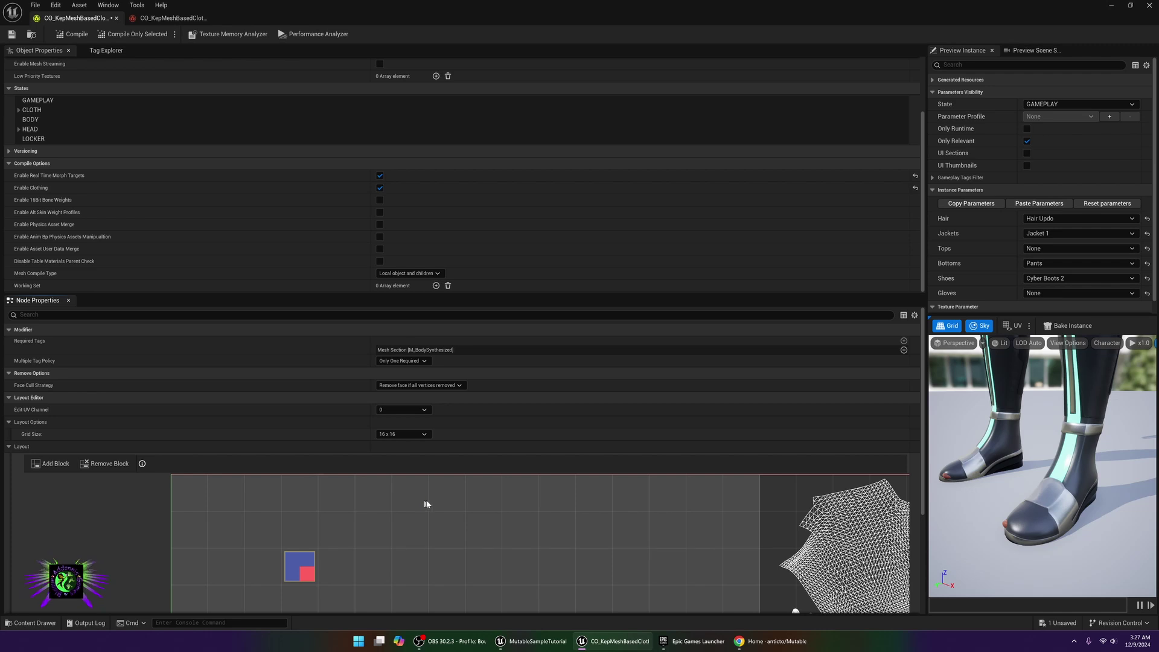
drag(306, 573, 402, 626)
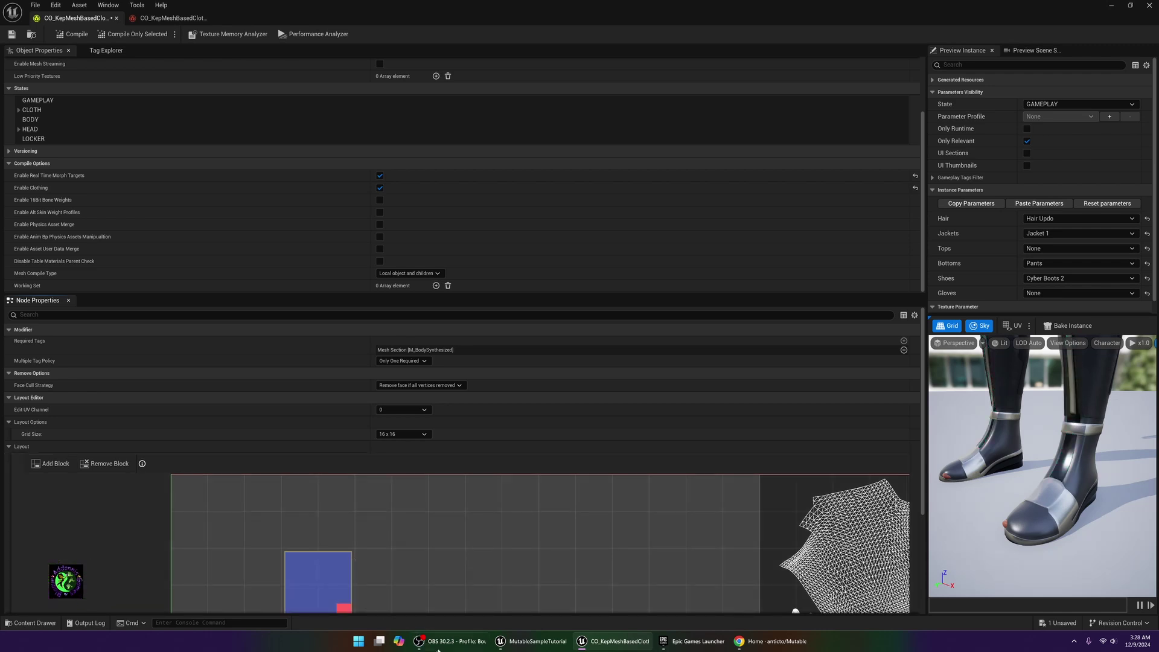
scroll(430, 559, down, 5)
scroll(450, 504, up, 1)
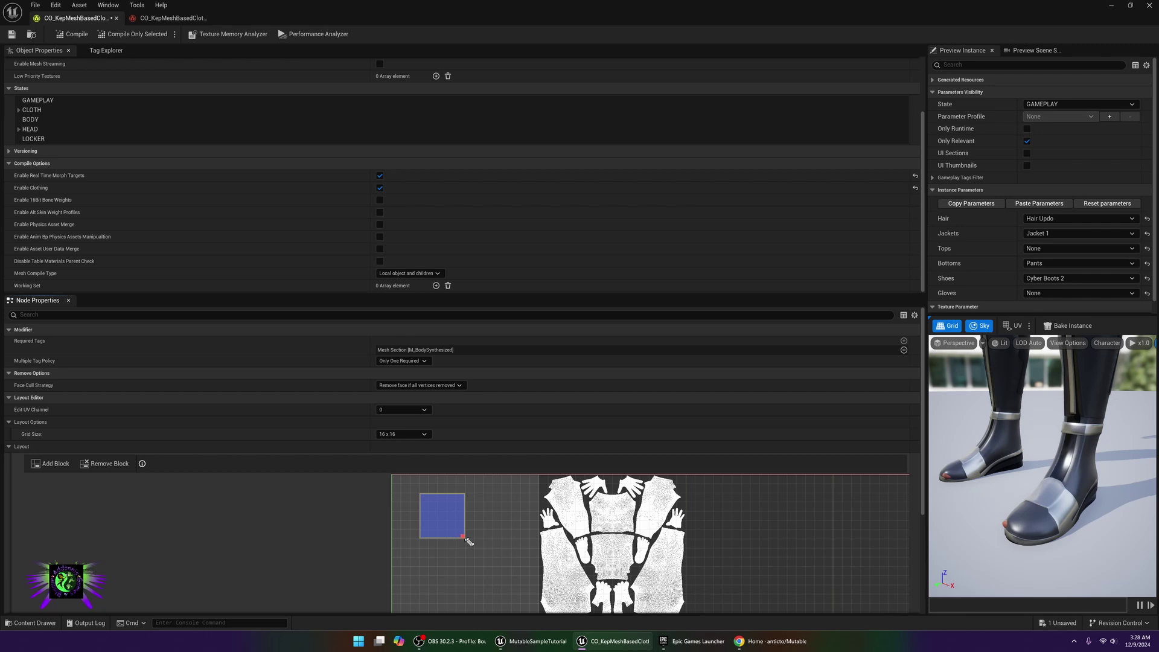
click(422, 434)
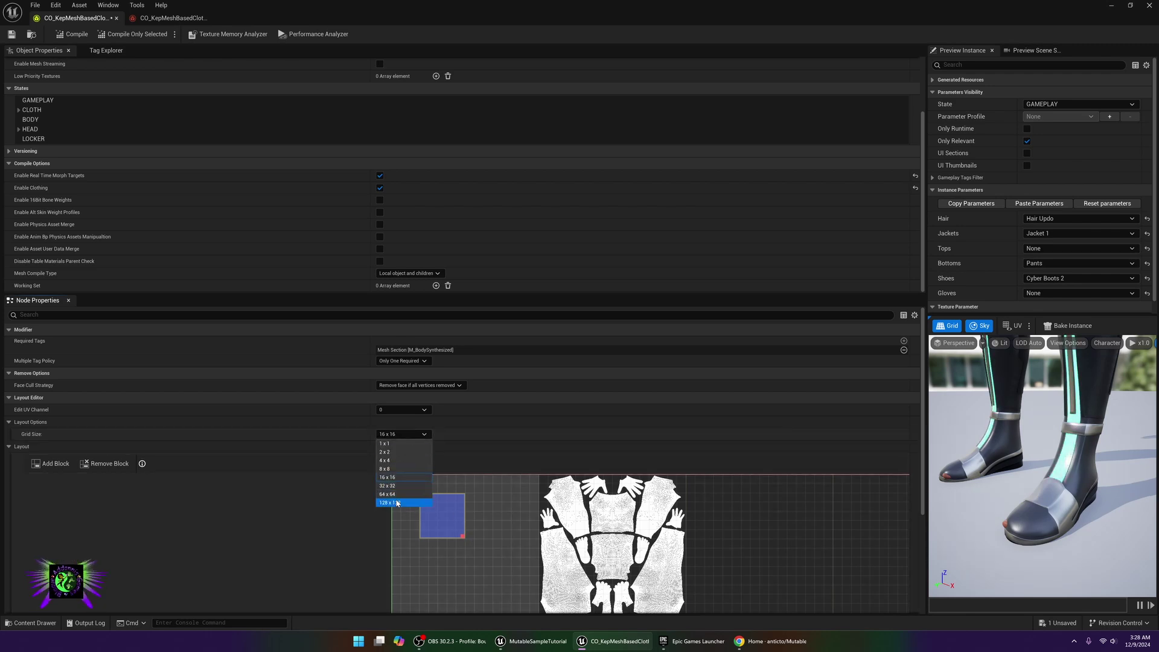
Step: Switch the layout grid to 128 x 128 and stretch the block into a wide rectangle
key(Escape)
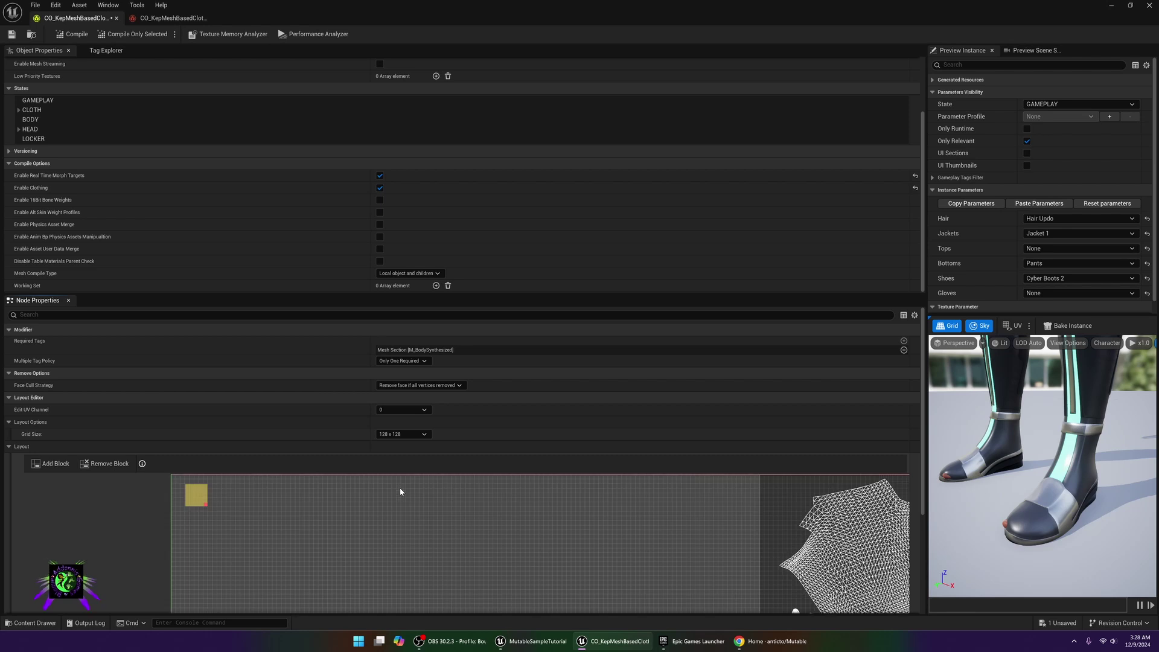
click(207, 507)
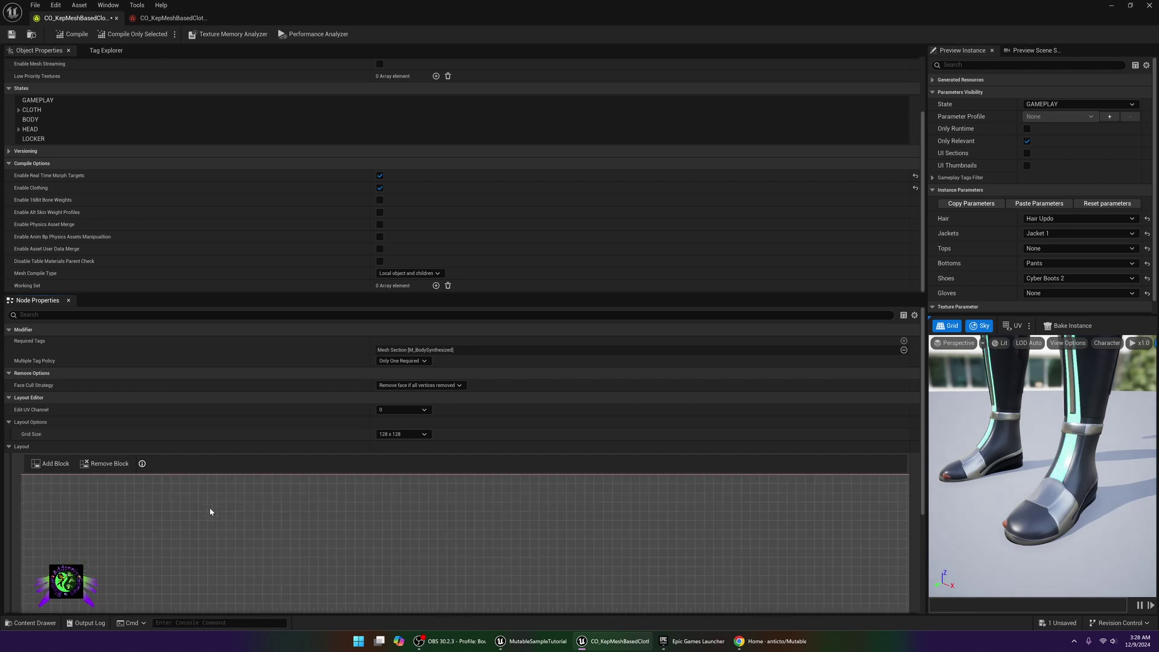
drag(208, 506, 453, 616)
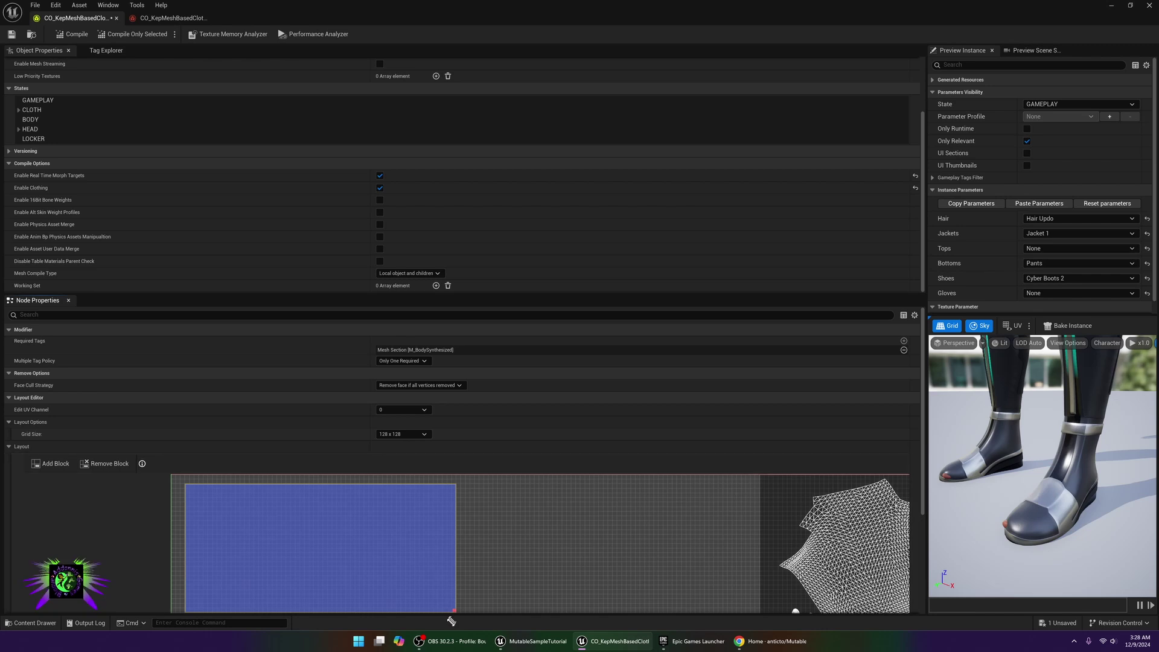
scroll(507, 551, down, 2)
scroll(525, 551, down, 2)
Step: Move the block onto the body's UV islands and shrink it to a narrow strip
right_click(526, 551)
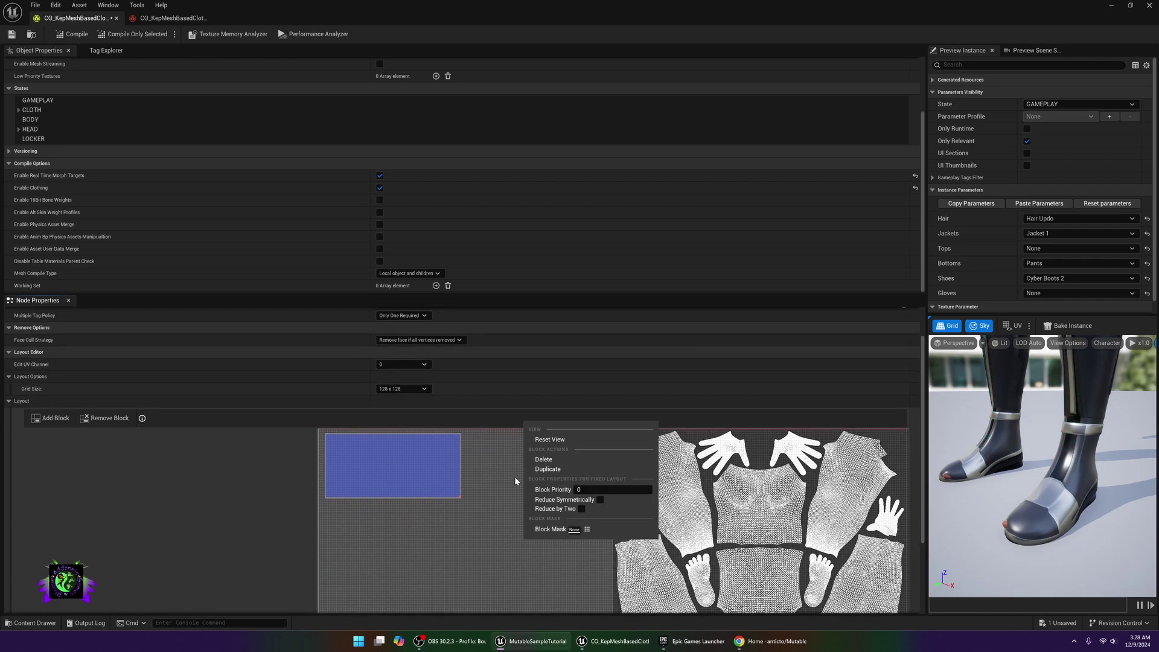
click(408, 480)
drag(408, 481, 678, 558)
right_click(544, 551)
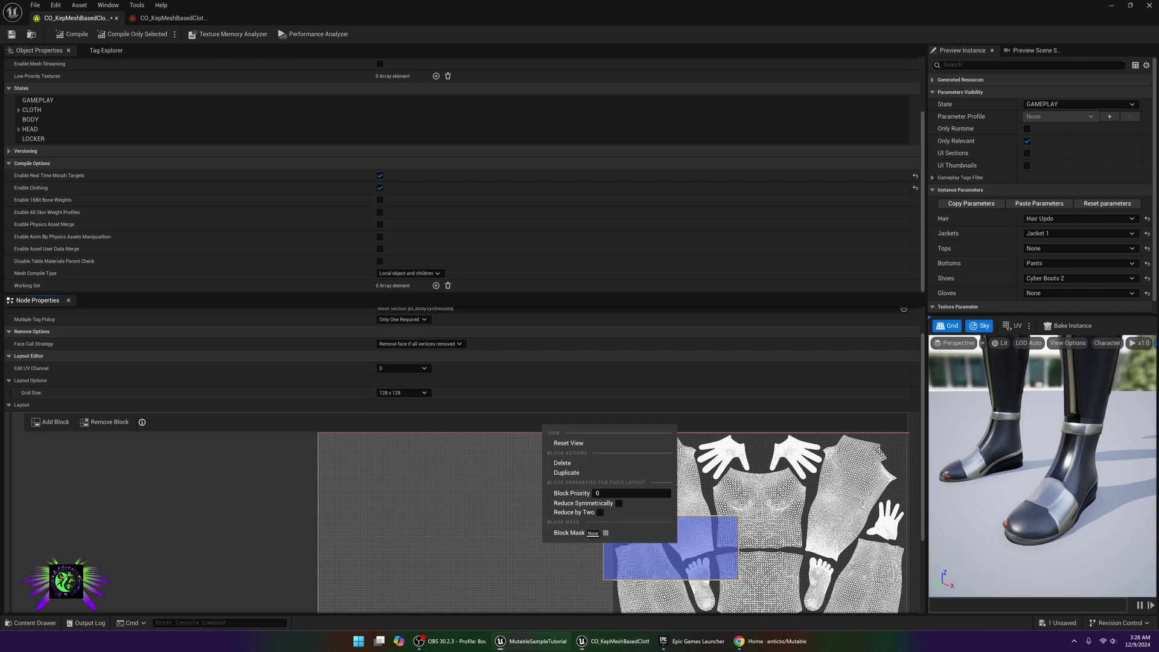
scroll(639, 531, down, 1)
click(640, 525)
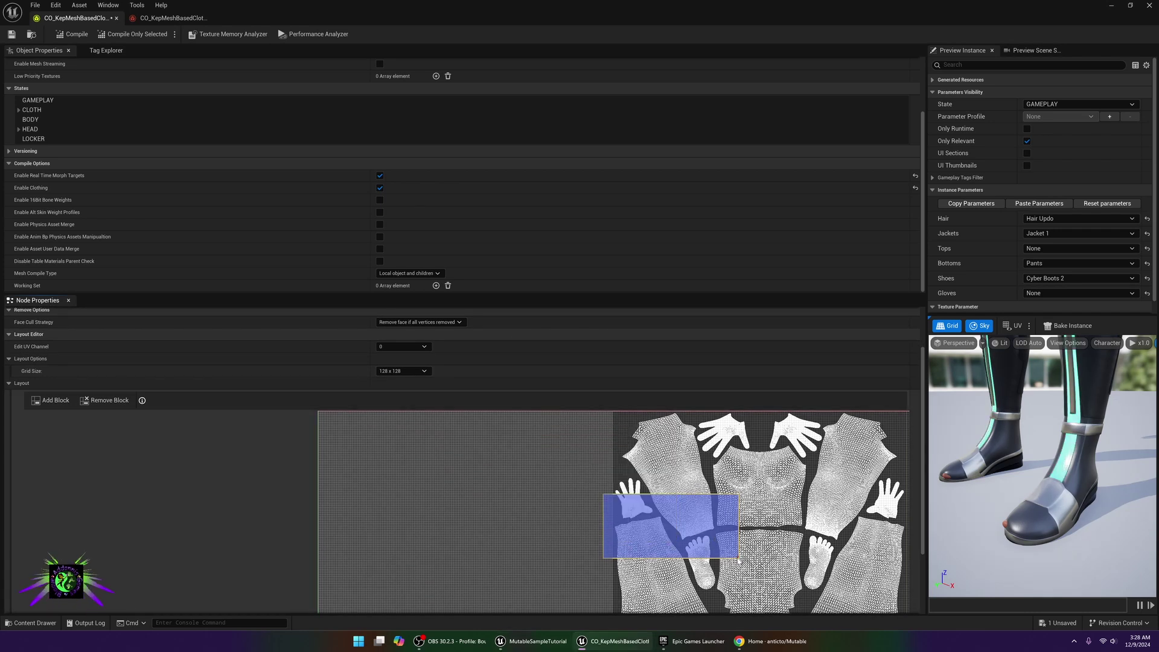
drag(736, 554, 629, 534)
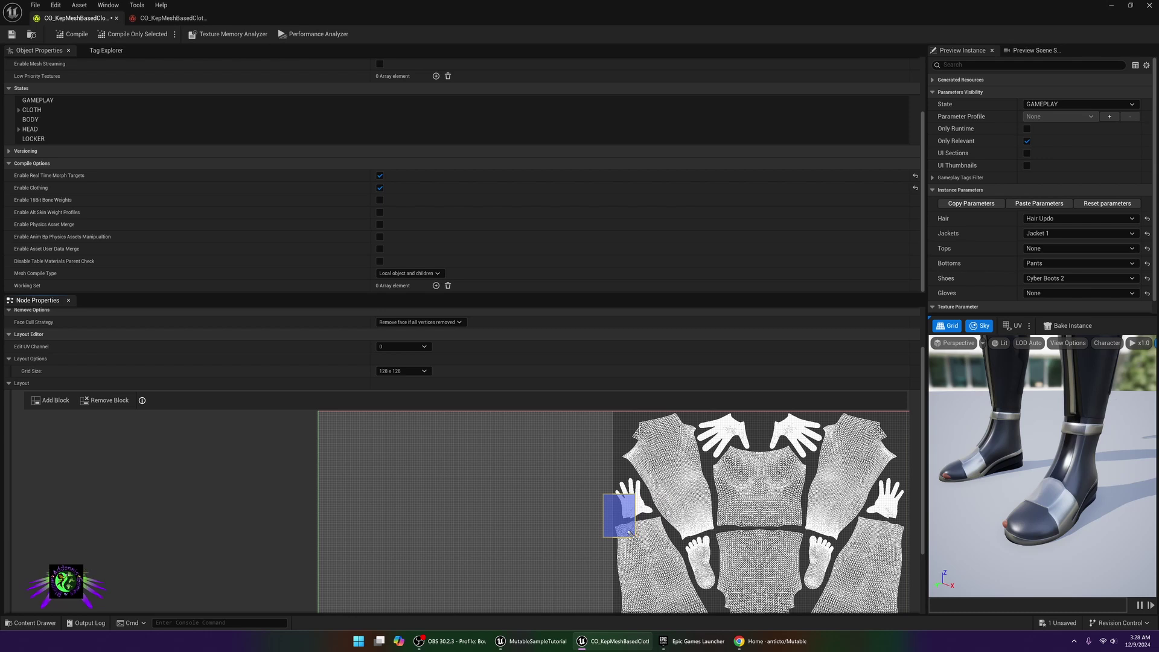